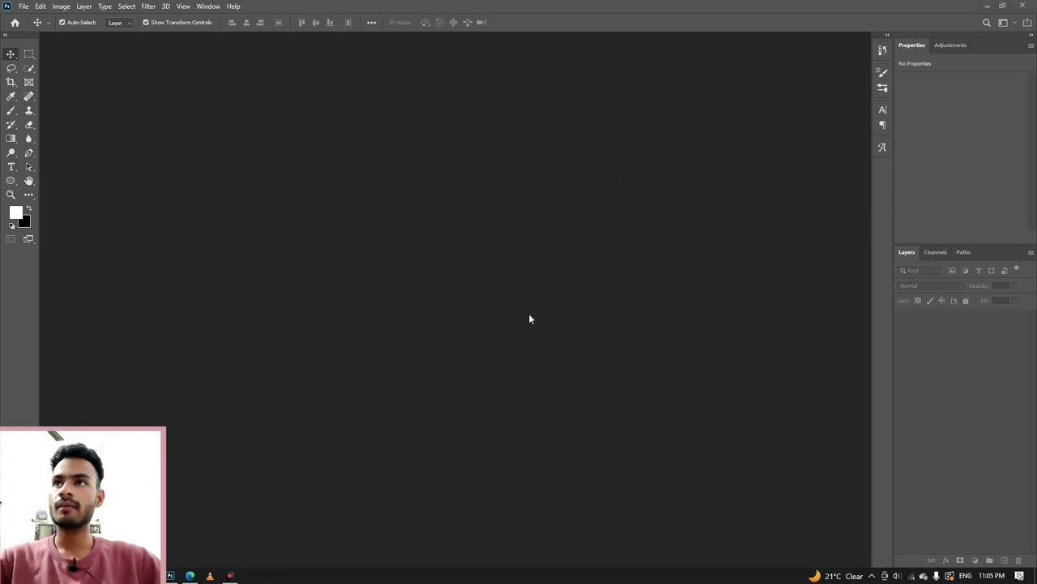
Step: Start a 1080 × 1080 px, 300 ppi RGB document with a white background
click(24, 7)
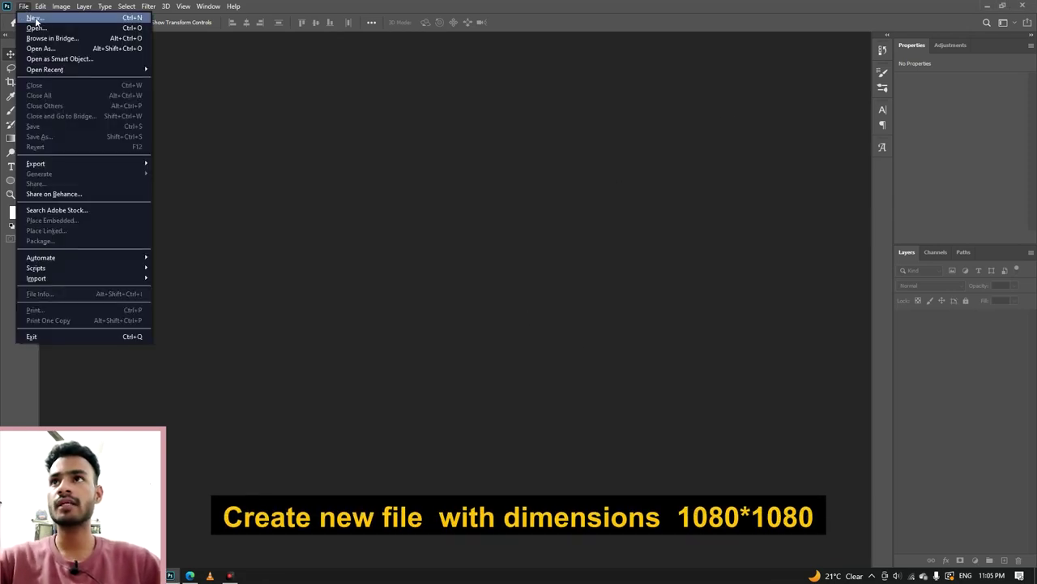
click(36, 25)
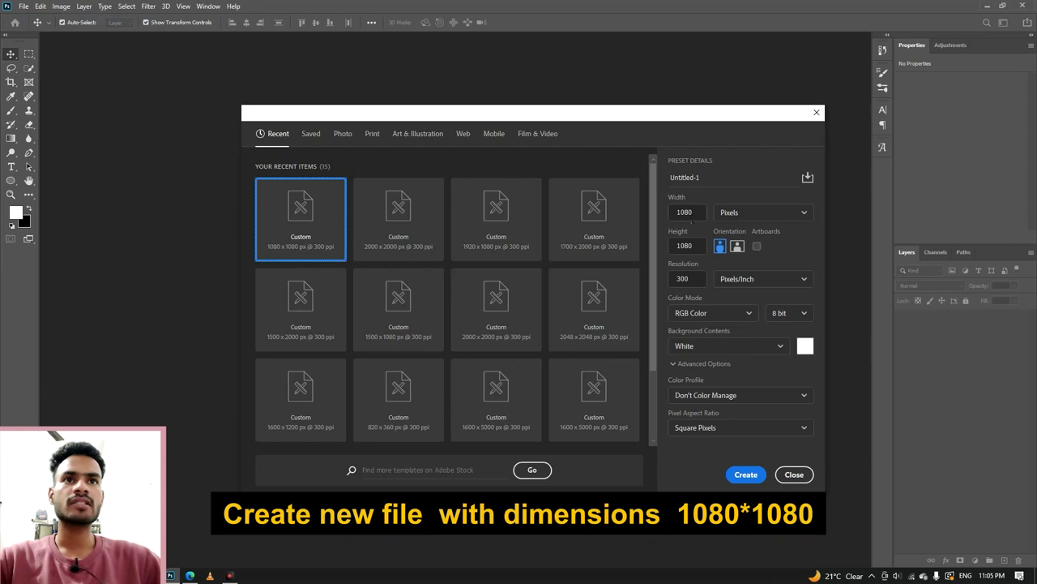
click(686, 213)
click(701, 213)
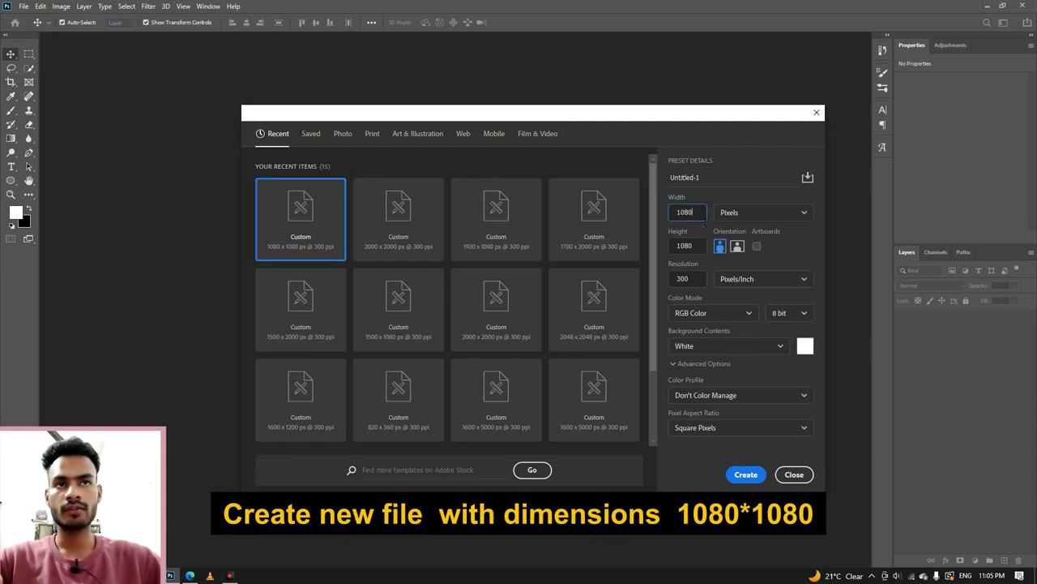
click(744, 477)
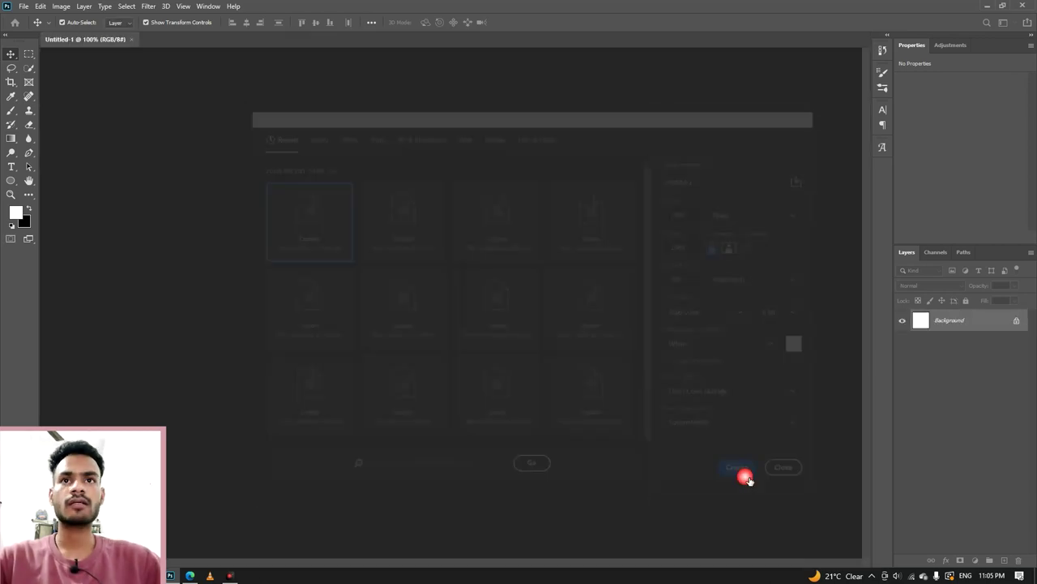
click(199, 176)
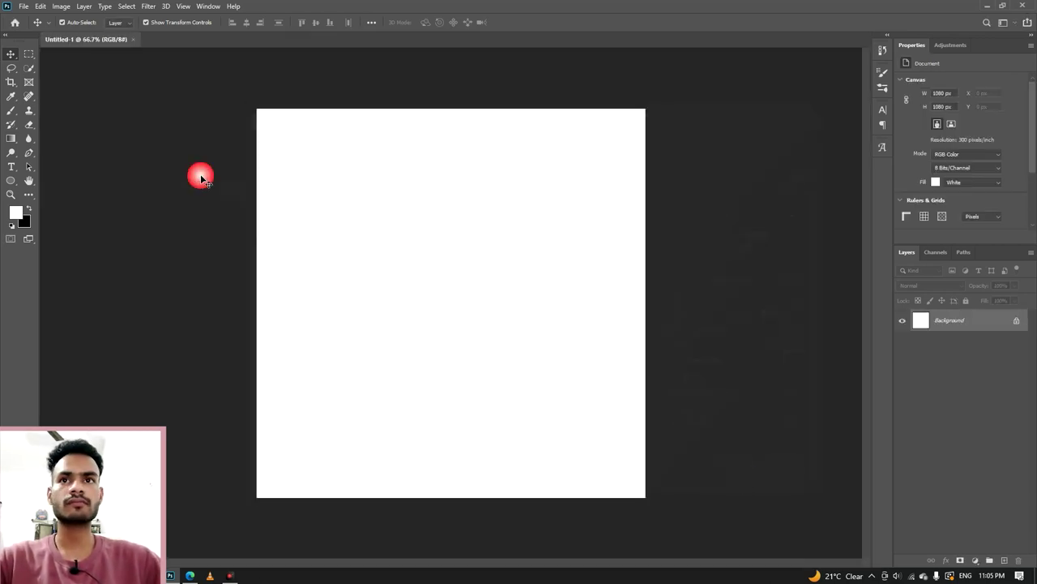
click(224, 259)
Step: Draw an exact 100 × 100 px circle with the Ellipse tool, creating layer Ellipse 1
scroll(225, 265, up, 2)
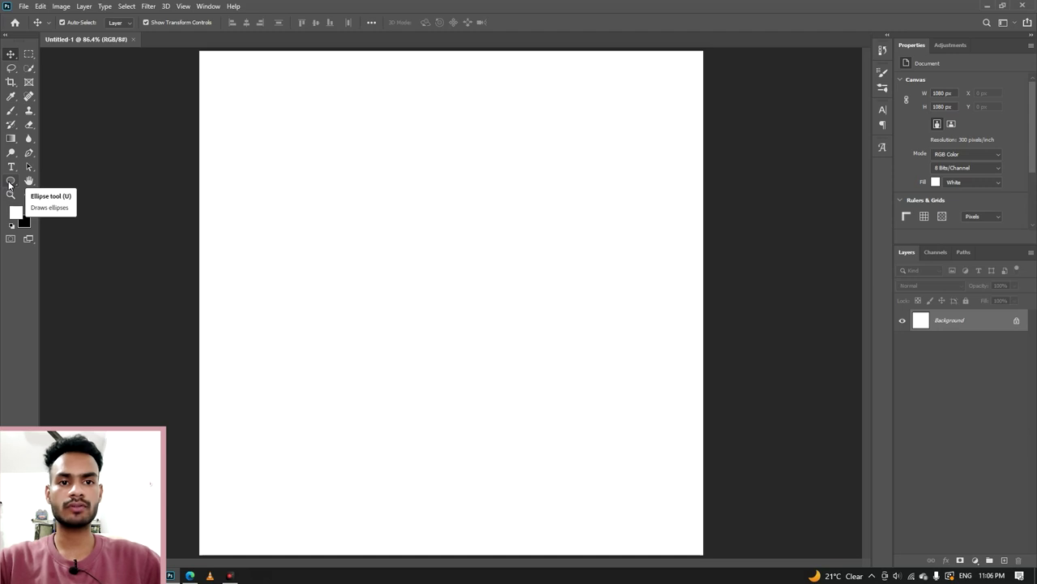
click(9, 185)
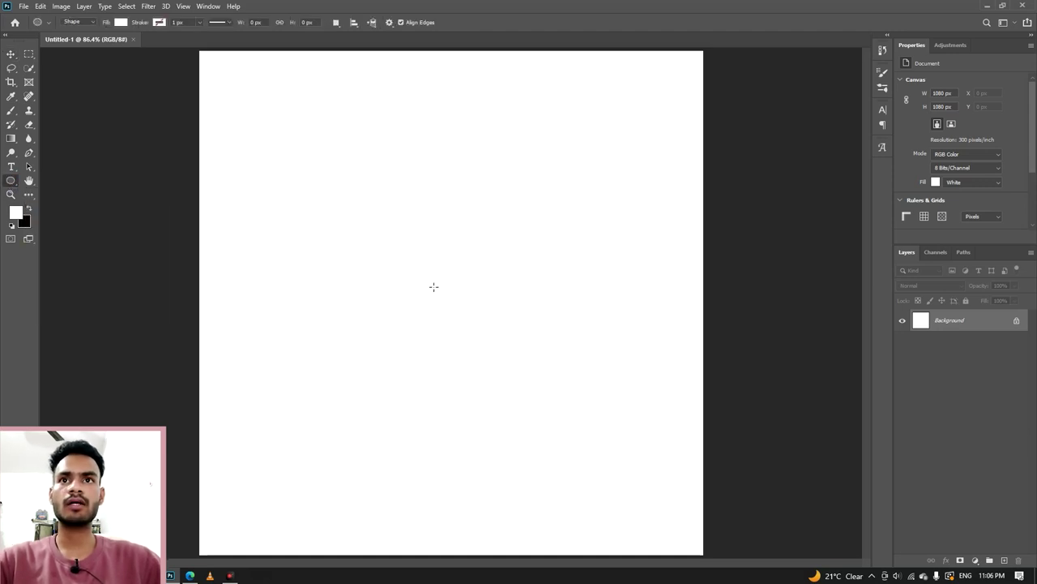
click(470, 296)
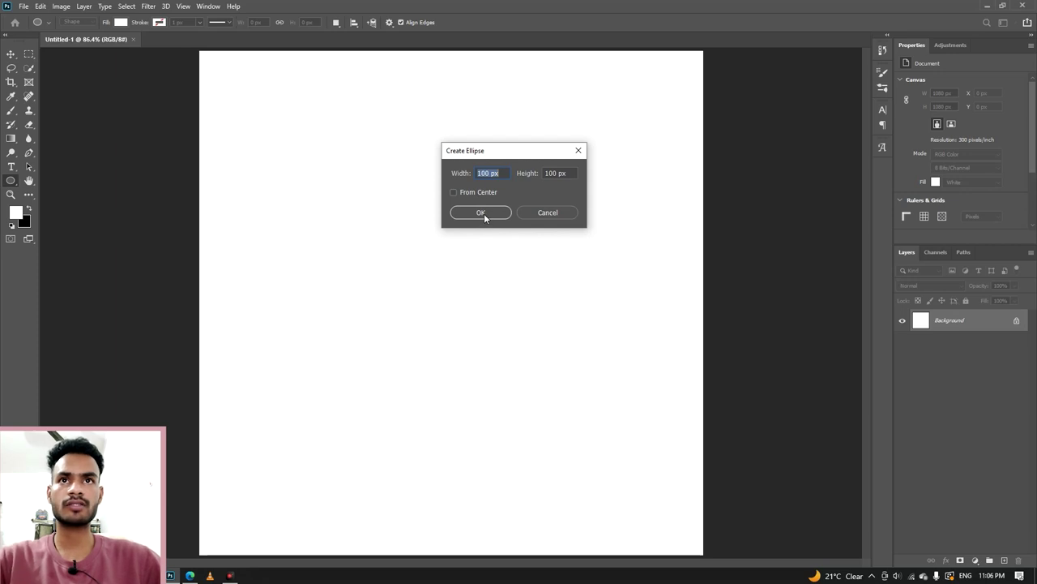
click(481, 212)
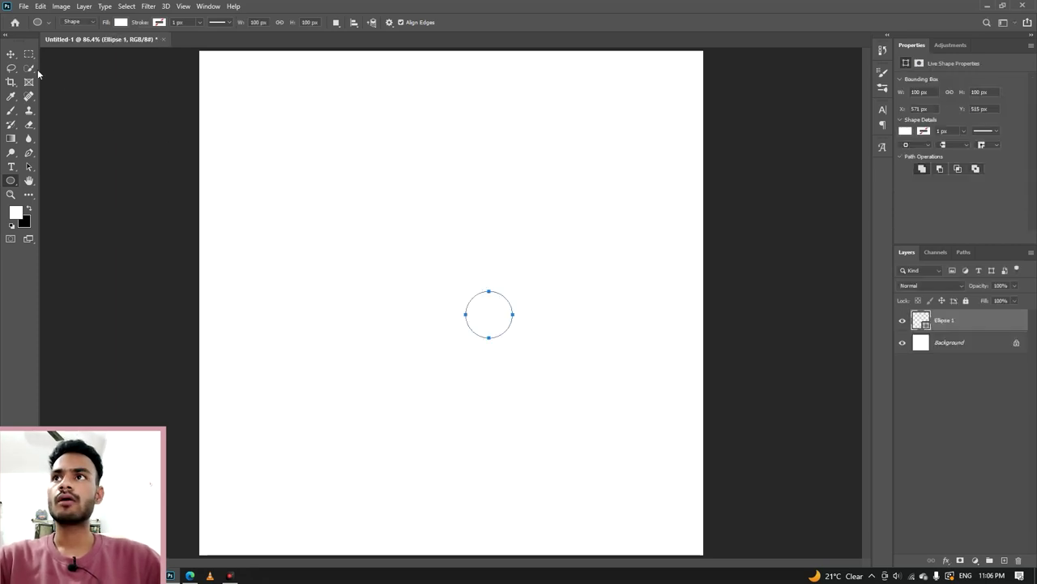
Step: Scale Ellipse 1 to 713.5 px across and centre it at X/Y 183.24 px
key(v)
drag(518, 294, 632, 162)
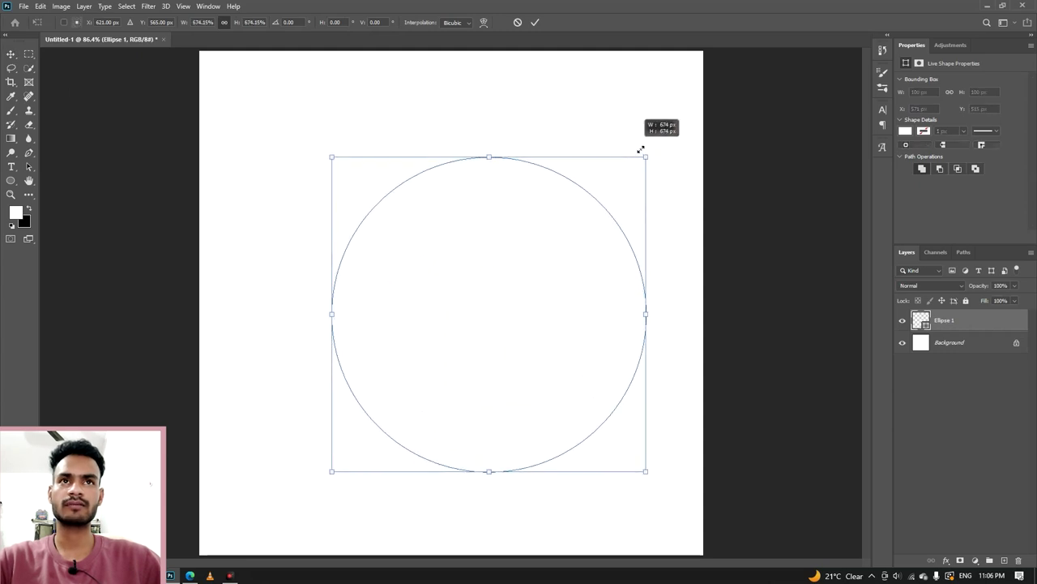
drag(632, 163, 656, 146)
drag(549, 333, 511, 321)
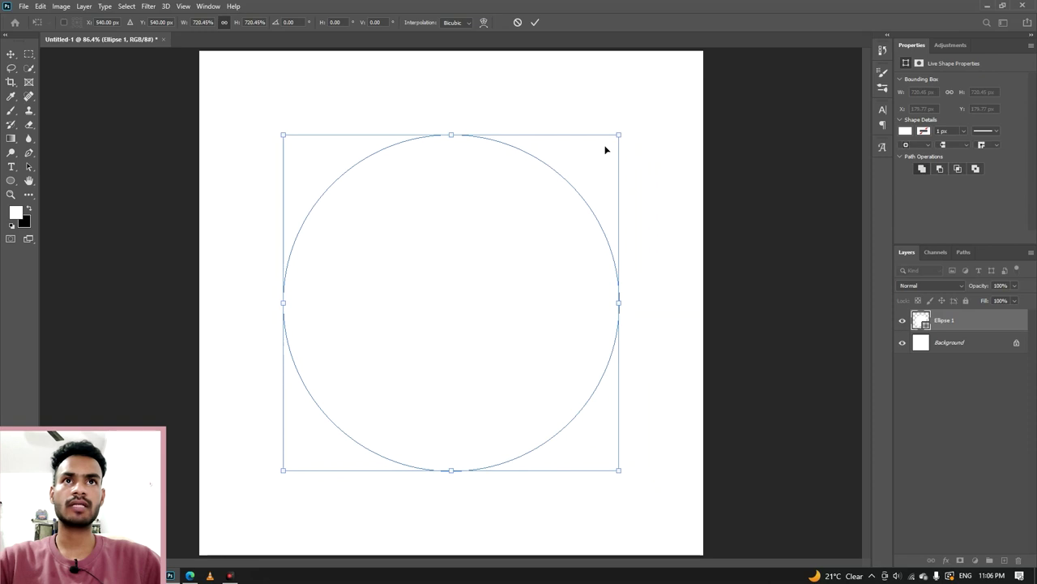
drag(626, 139, 622, 139)
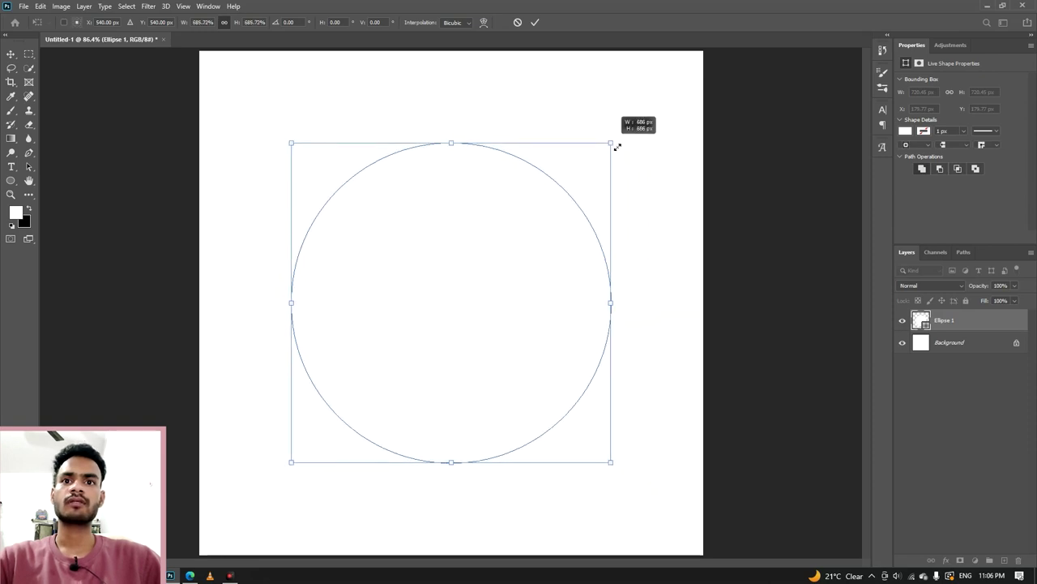
click(536, 23)
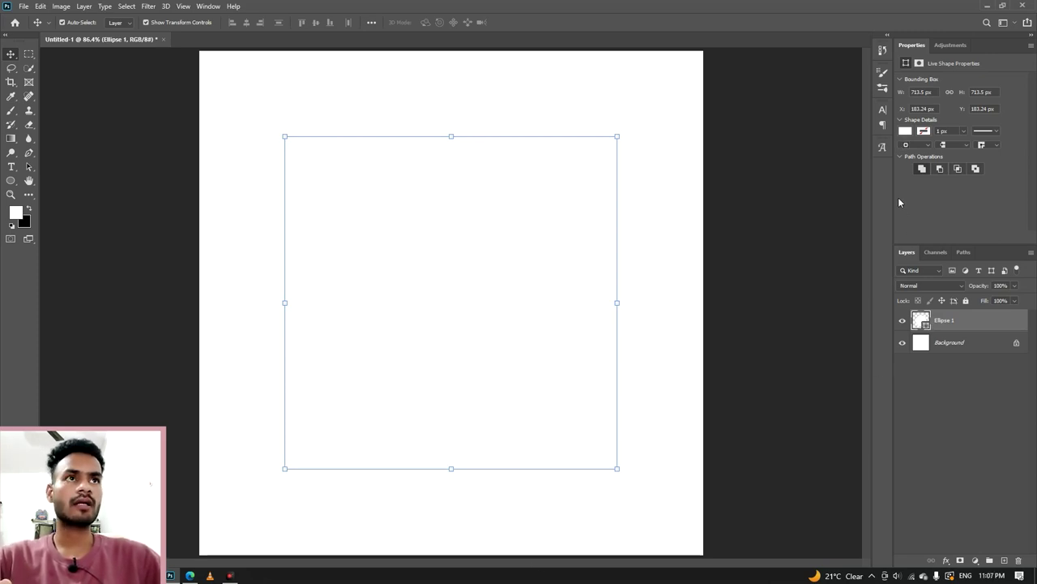
click(905, 132)
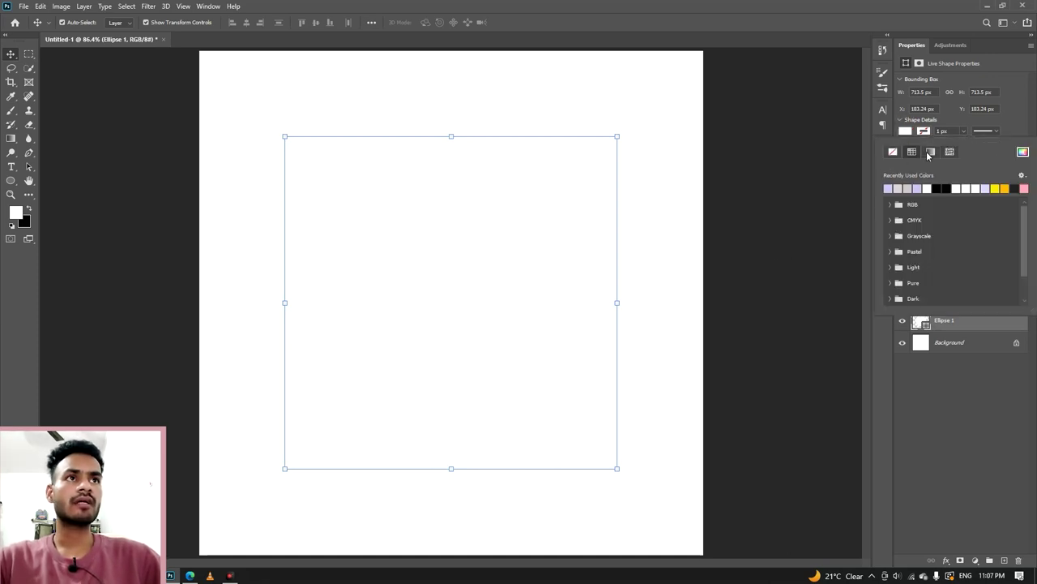
Step: Fill the circle with the Basics white-to-transparent gradient, recoloured to #DECFD2
click(930, 151)
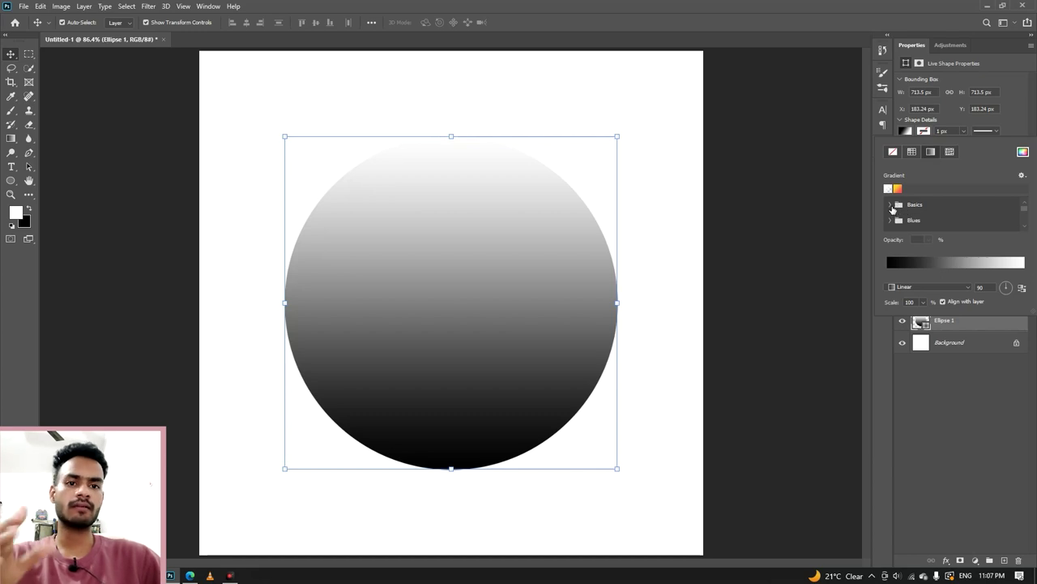
click(891, 205)
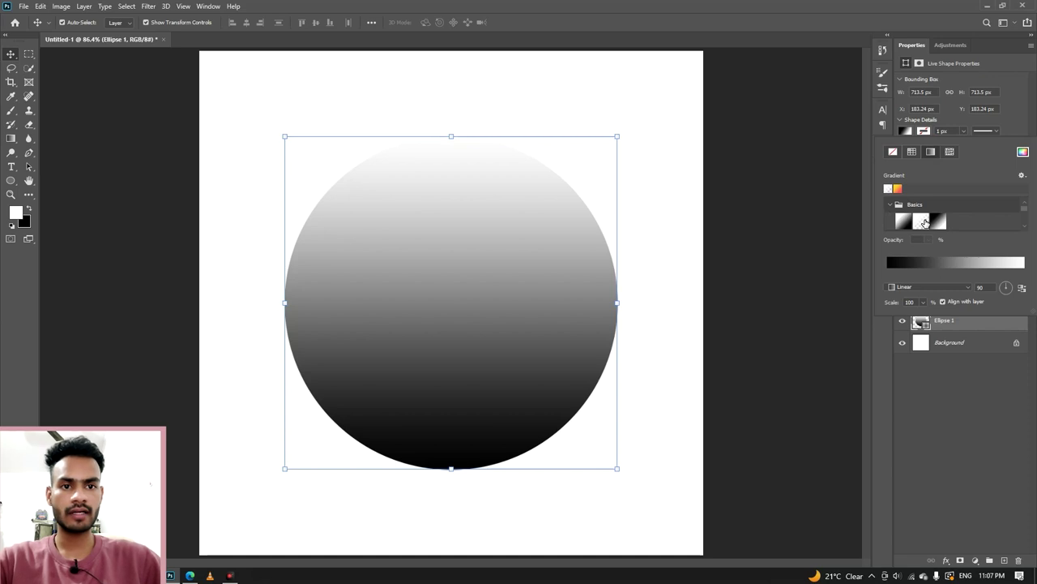
click(922, 221)
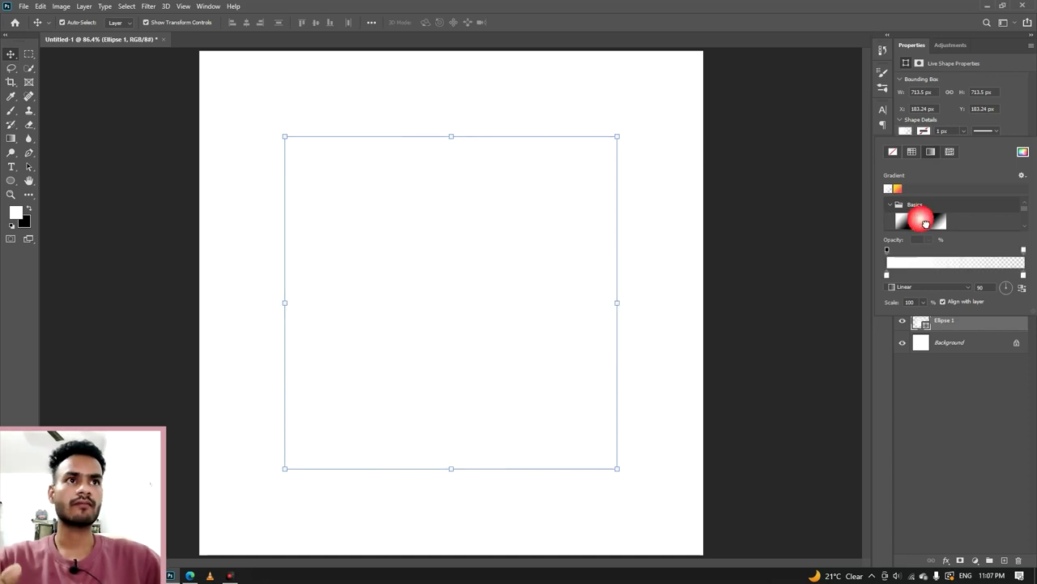
double_click(886, 276)
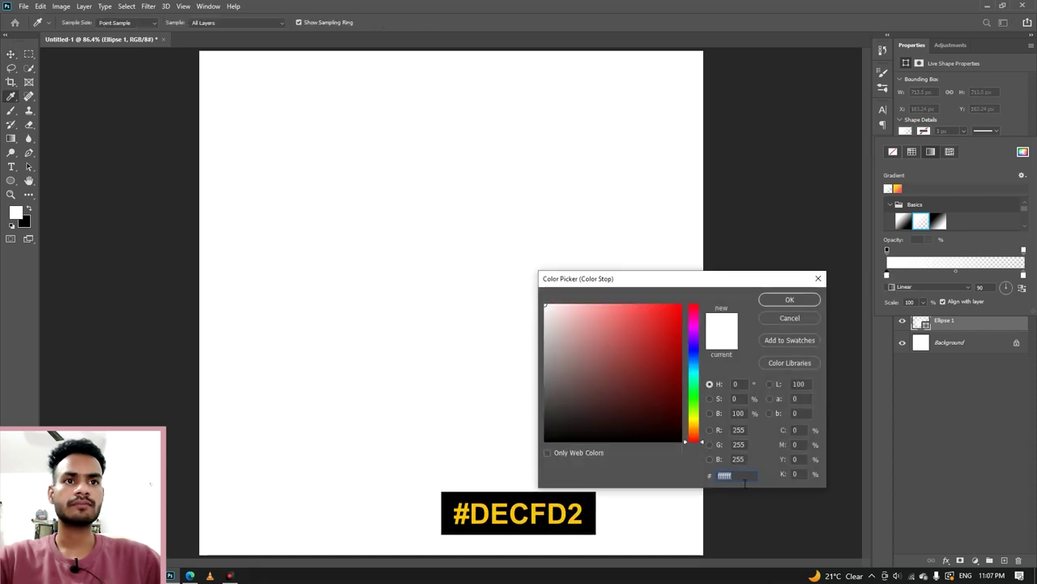
click(690, 476)
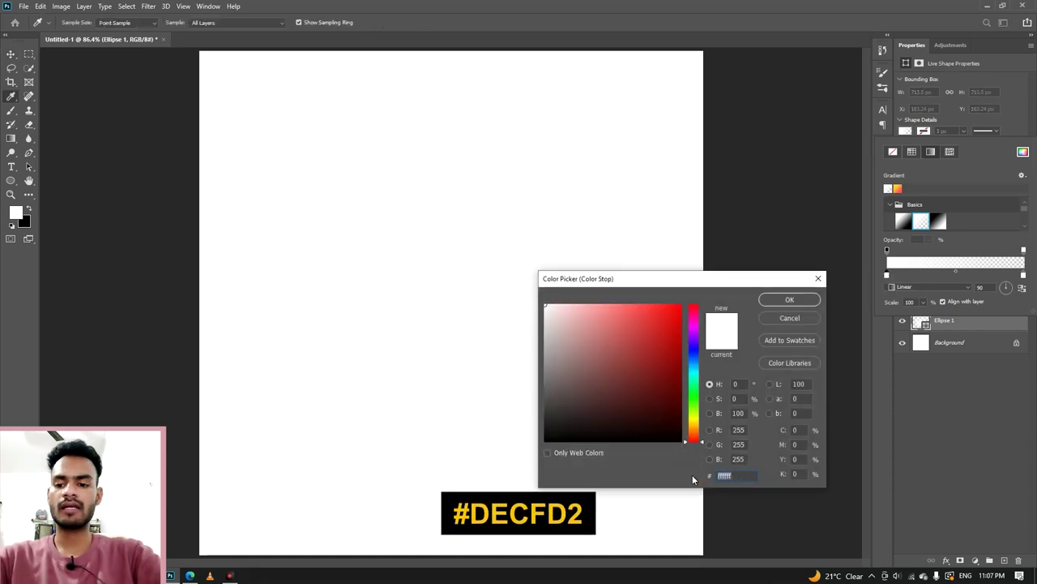
text(de)
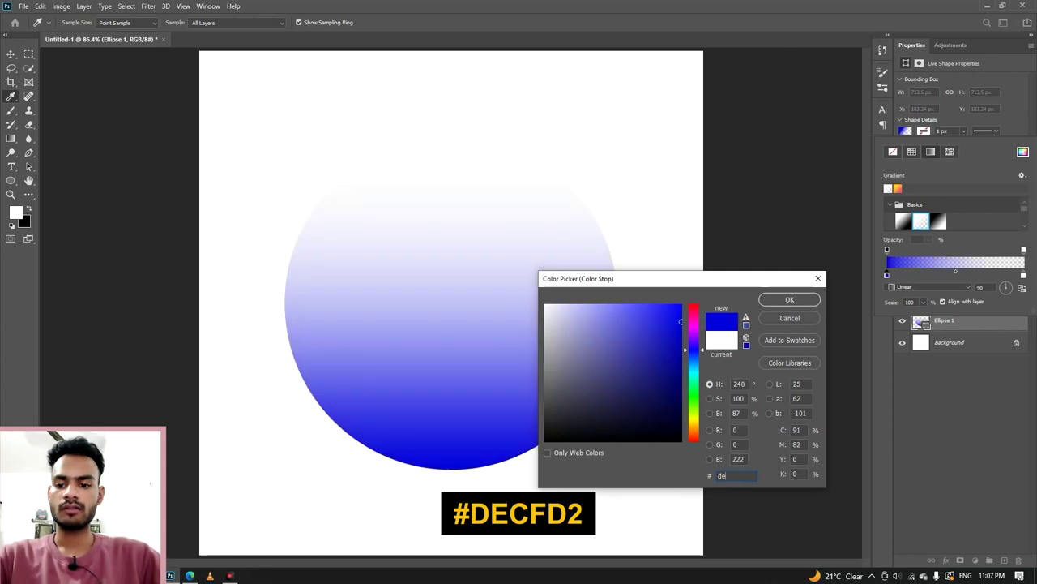
text(cfd2)
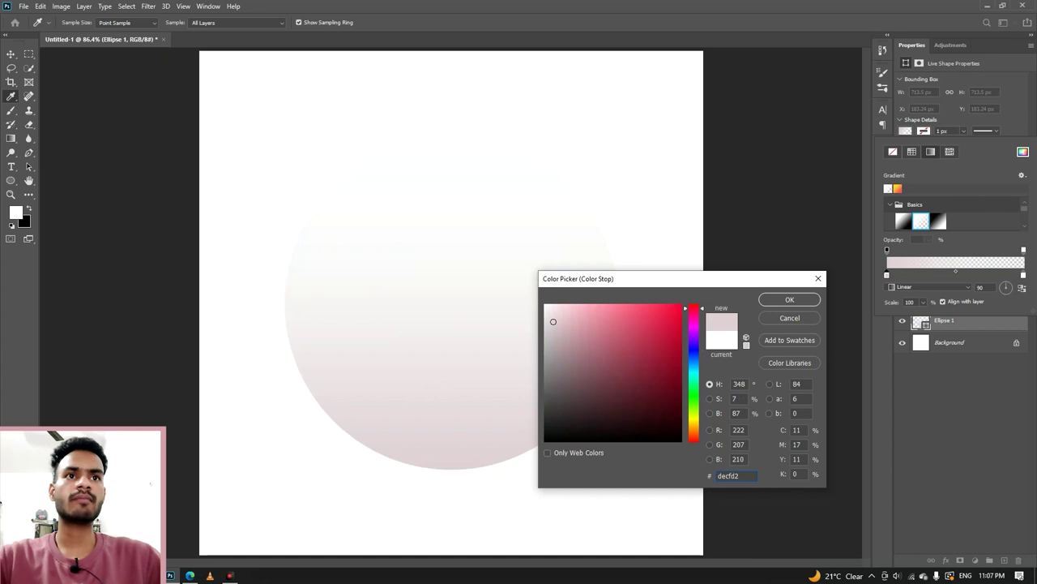
click(789, 299)
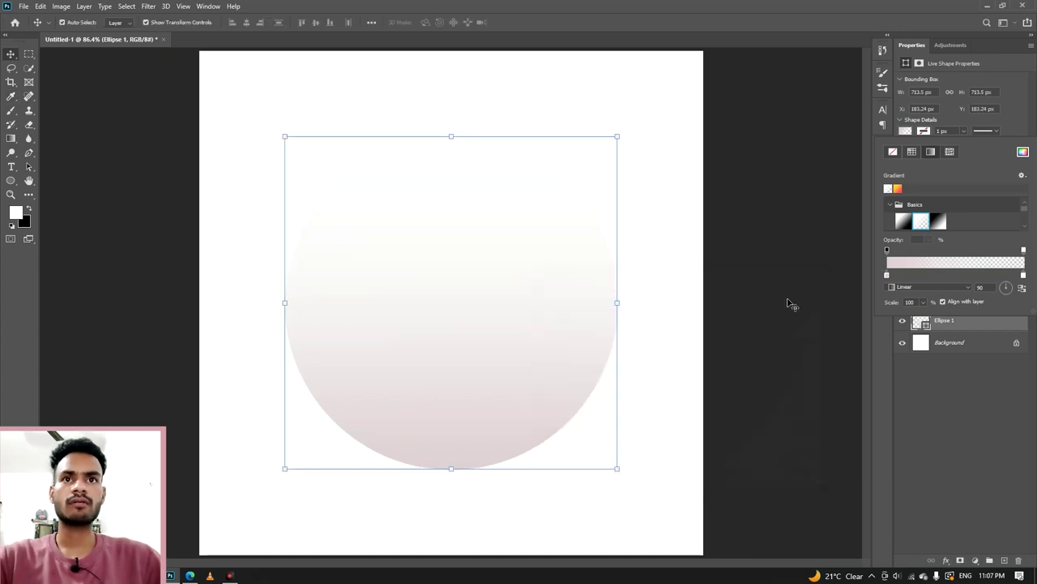
Step: Drag Image.png from File Explorer into the document as a new layer
click(139, 187)
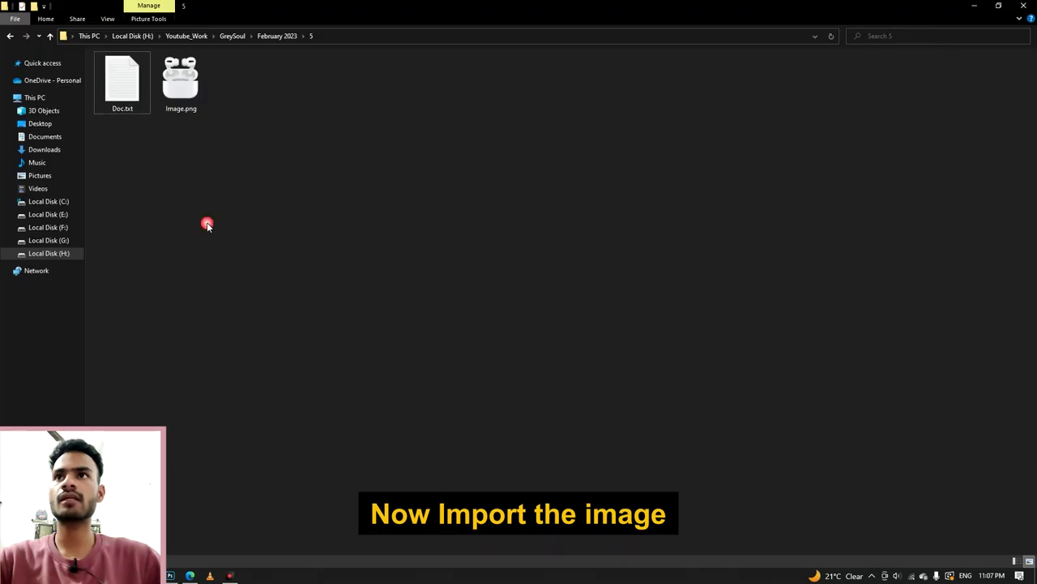
drag(181, 81, 172, 531)
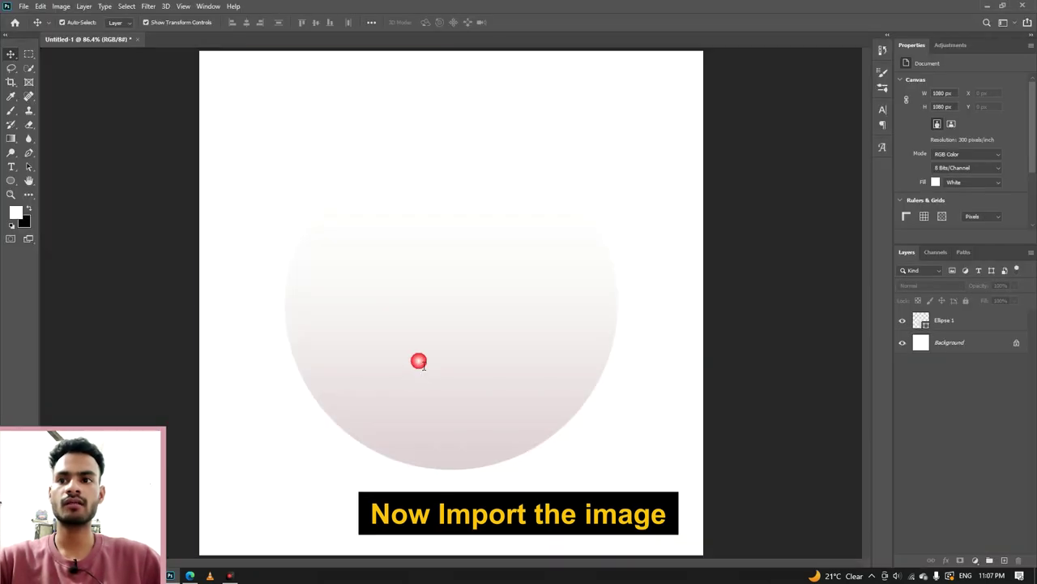
drag(171, 531, 475, 351)
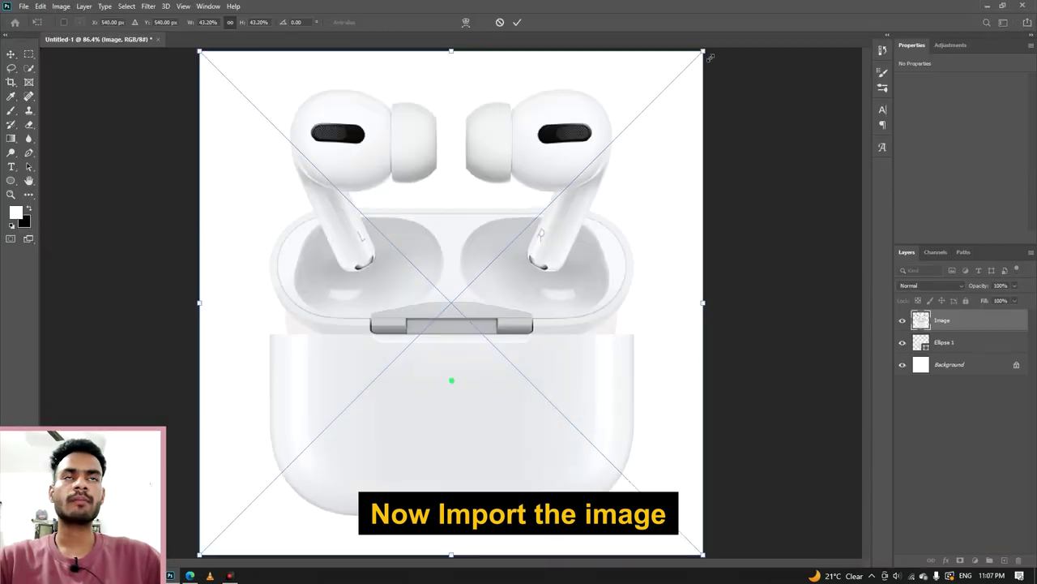
Step: Scale the AirPods image down and centre it over the pink circle
drag(703, 52, 602, 148)
mouse_move(472, 285)
mouse_down()
mouse_move(466, 323)
mouse_move(475, 329)
mouse_up()
drag(470, 287, 470, 306)
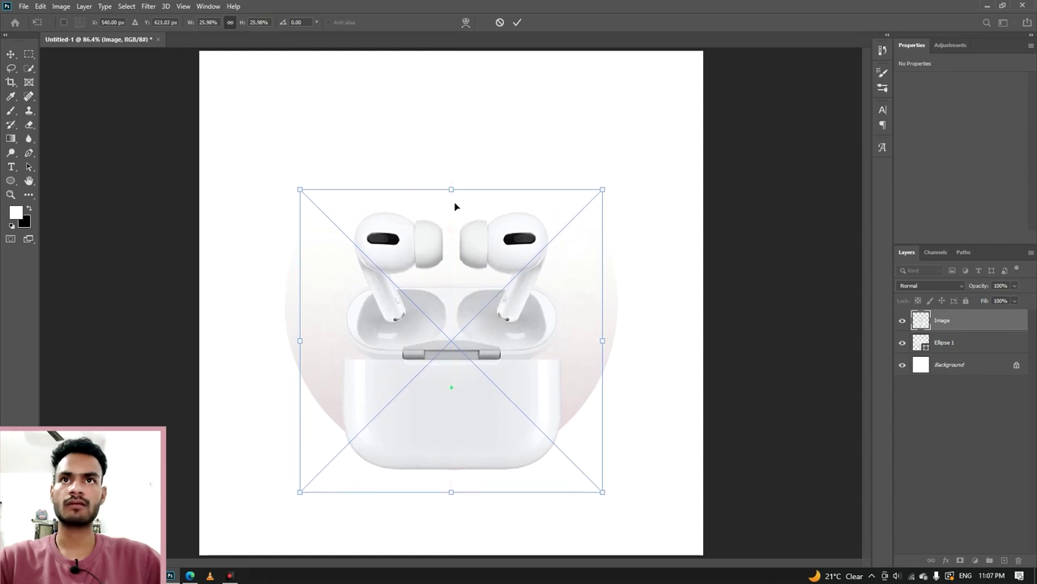
drag(458, 189, 458, 154)
click(459, 265)
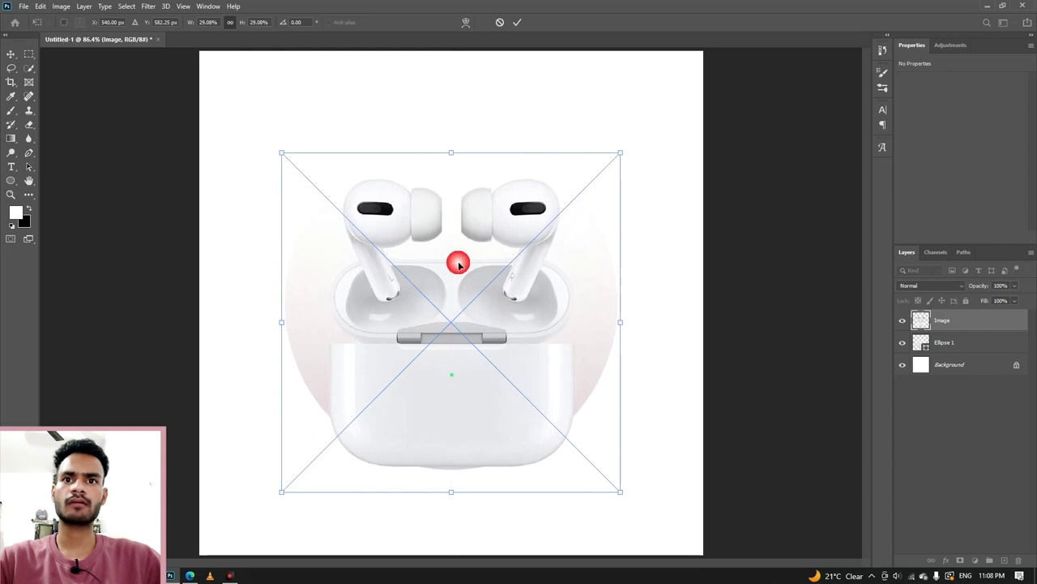
drag(458, 264, 458, 268)
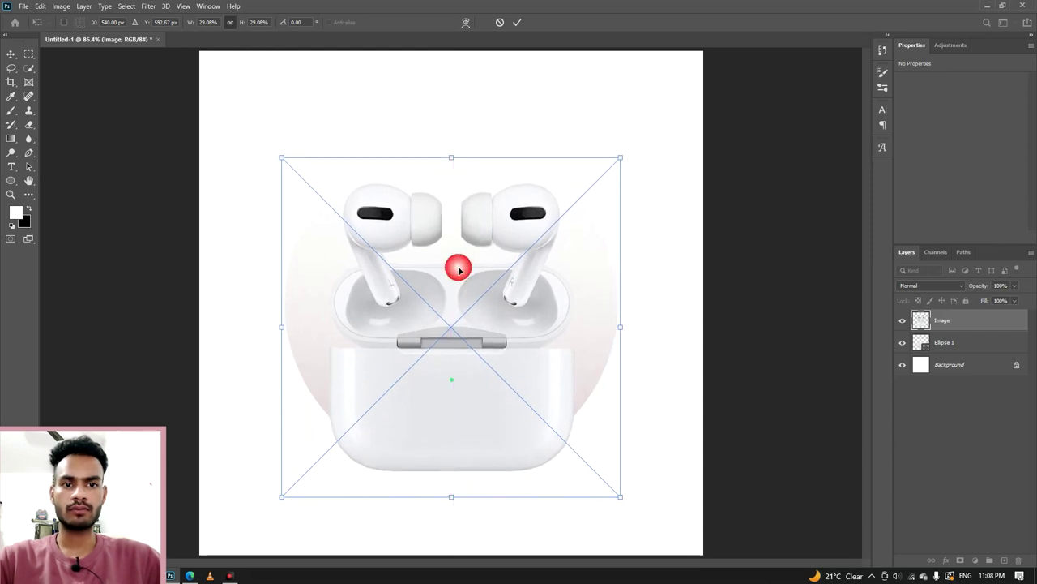
Step: Commit the image at 29.08% scale and bring up the project folder
click(518, 23)
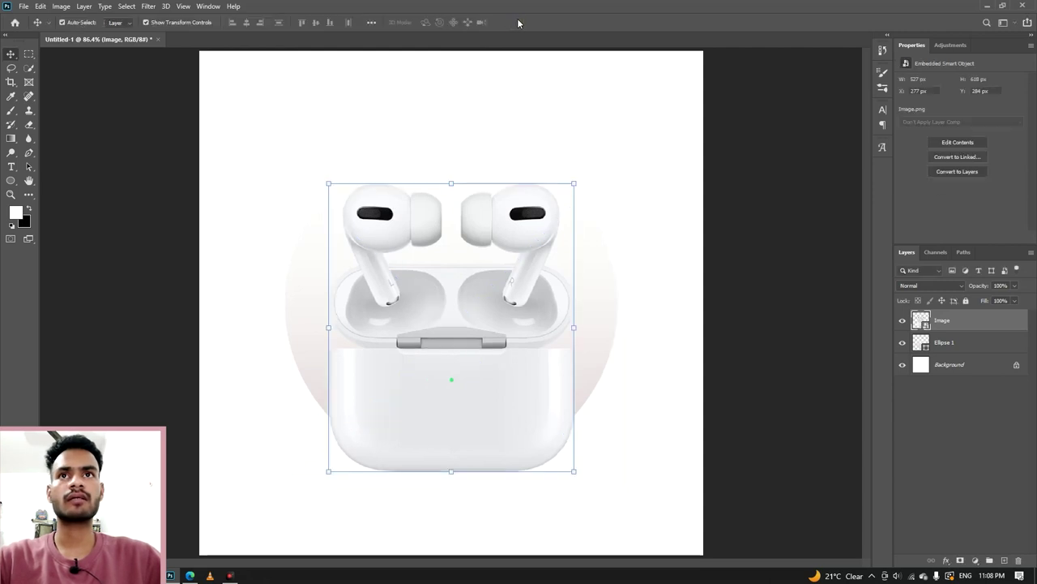
click(113, 121)
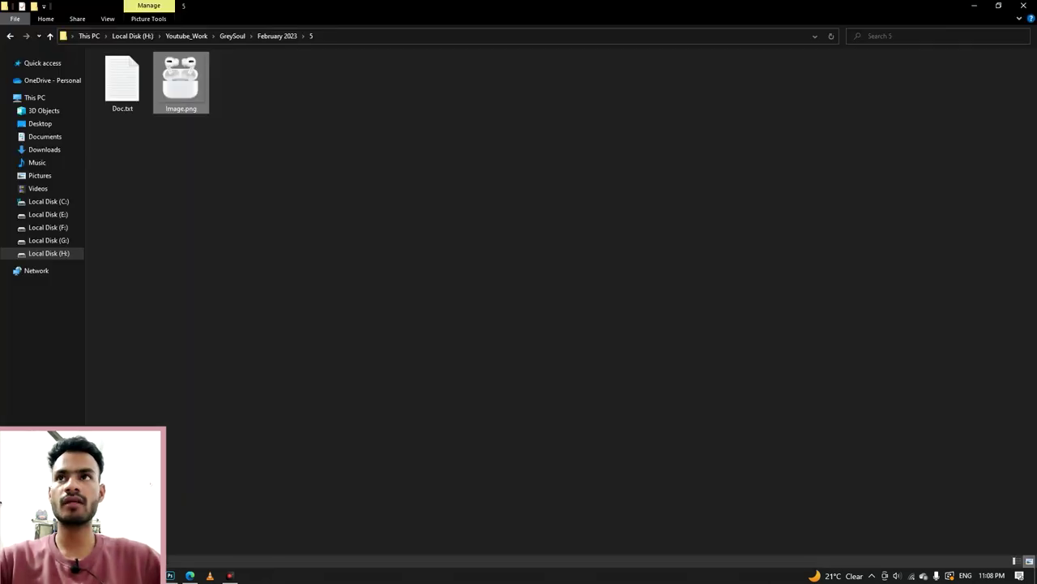
click(192, 169)
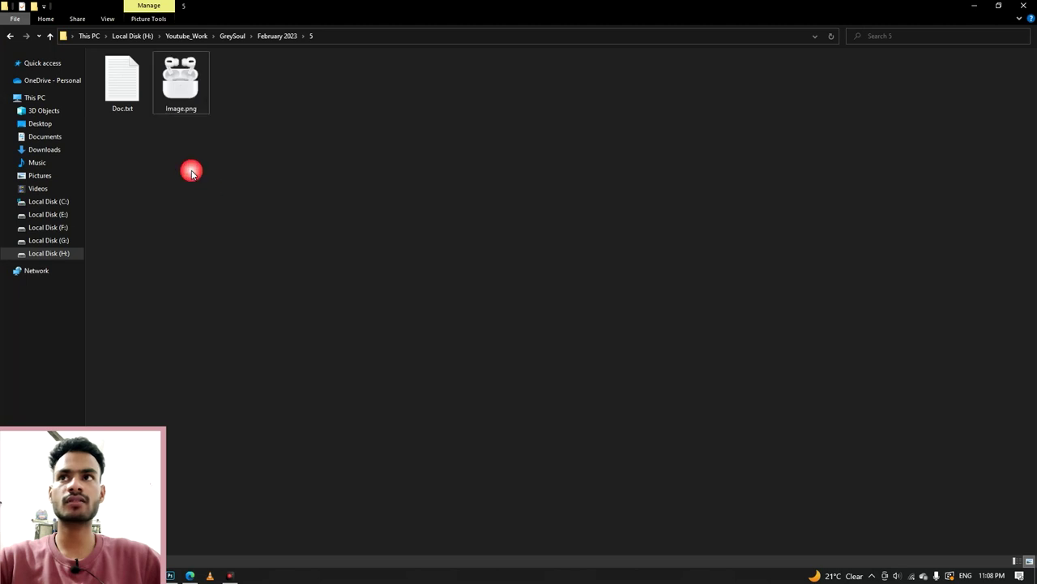
Step: Open Doc.txt in Notepad and select the word ALL-new
double_click(122, 84)
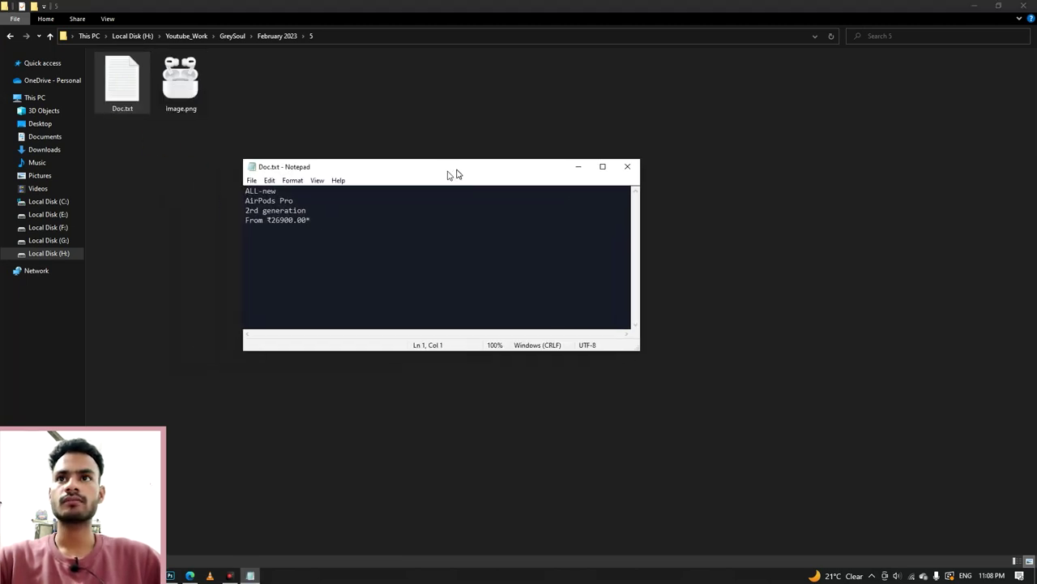
drag(374, 193, 477, 169)
click(405, 189)
key(shift+Left)
key(shift+Left)
key(shift+Left)
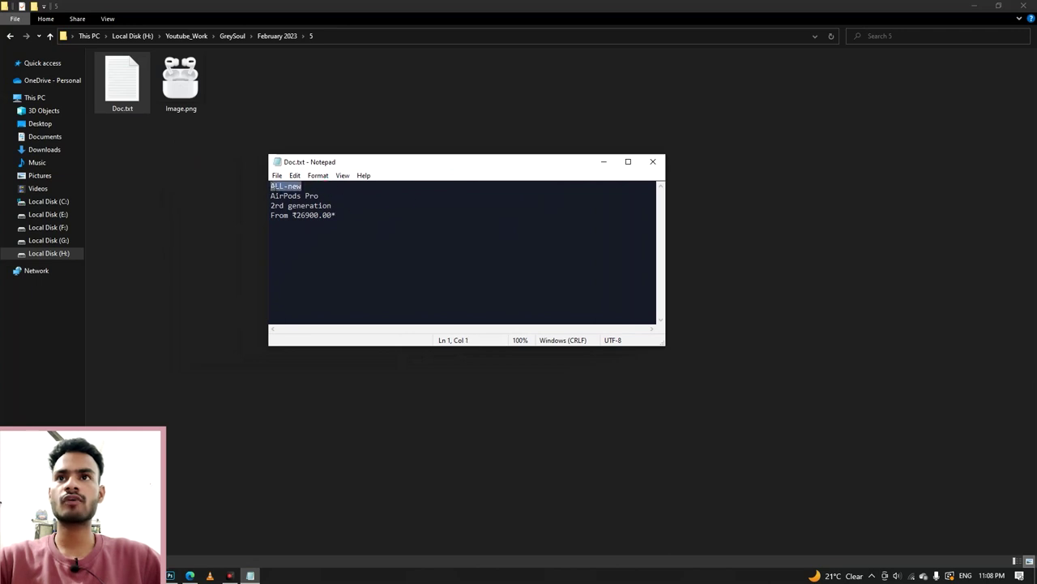
Step: Copy ALL-new to the clipboard and return to the Photoshop document
right_click(291, 187)
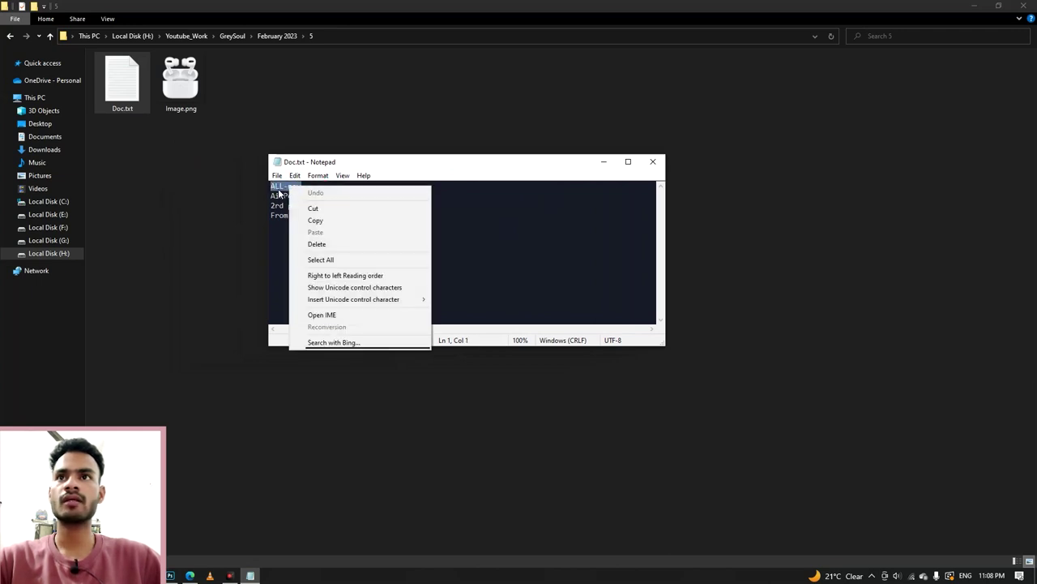
click(280, 190)
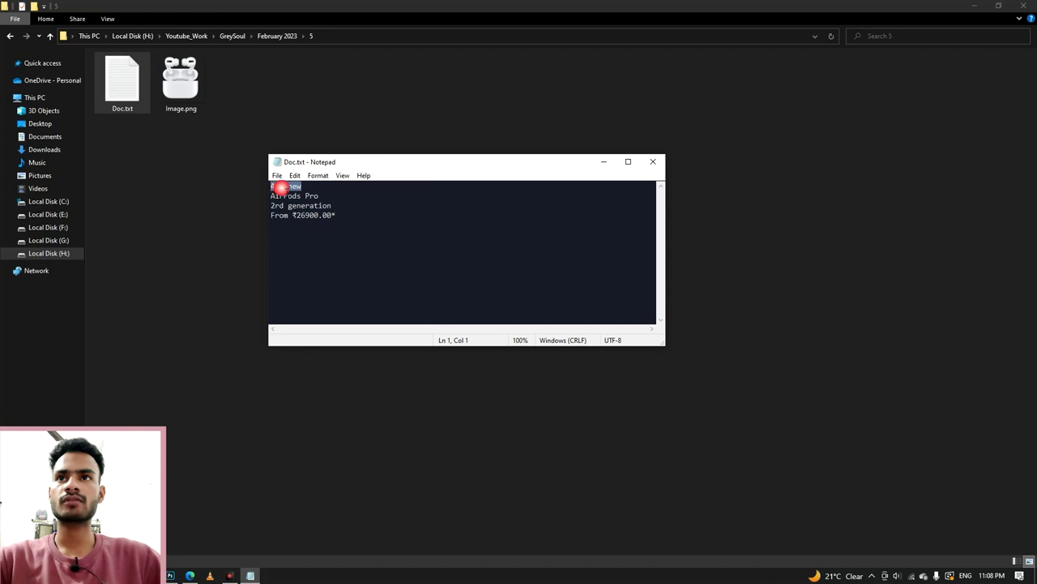
right_click(291, 187)
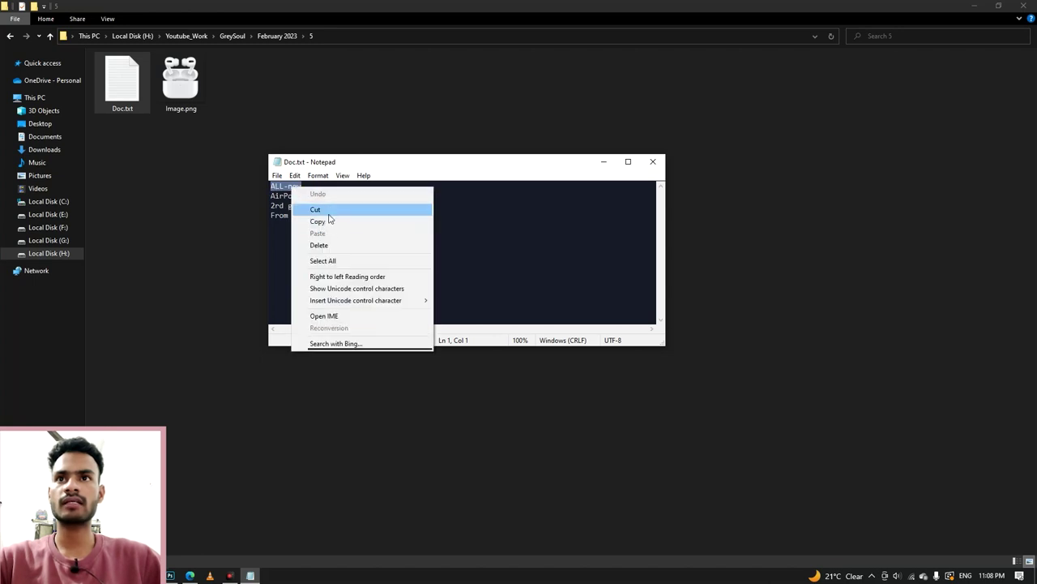
click(329, 221)
click(232, 392)
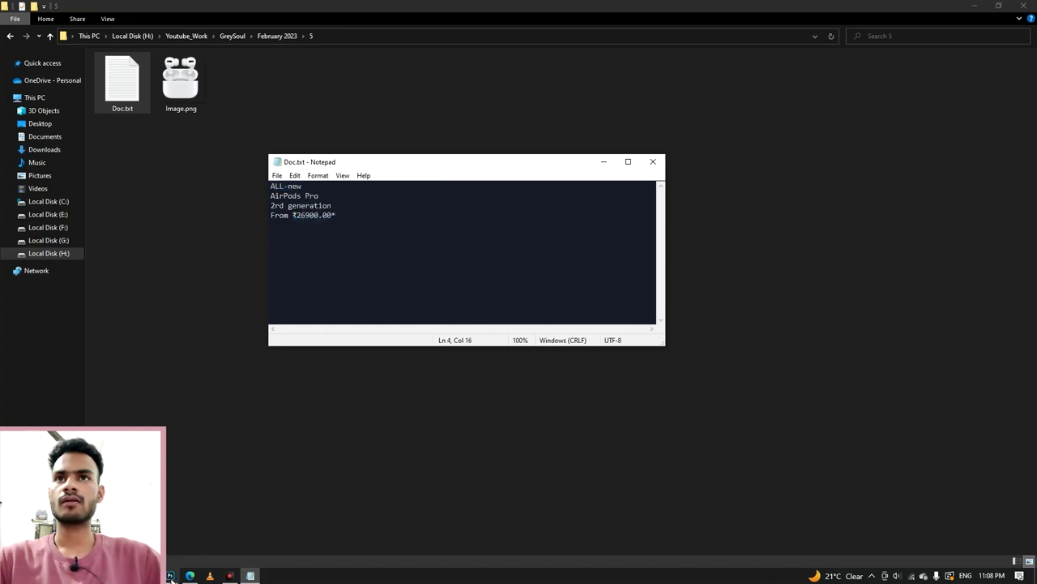
click(171, 575)
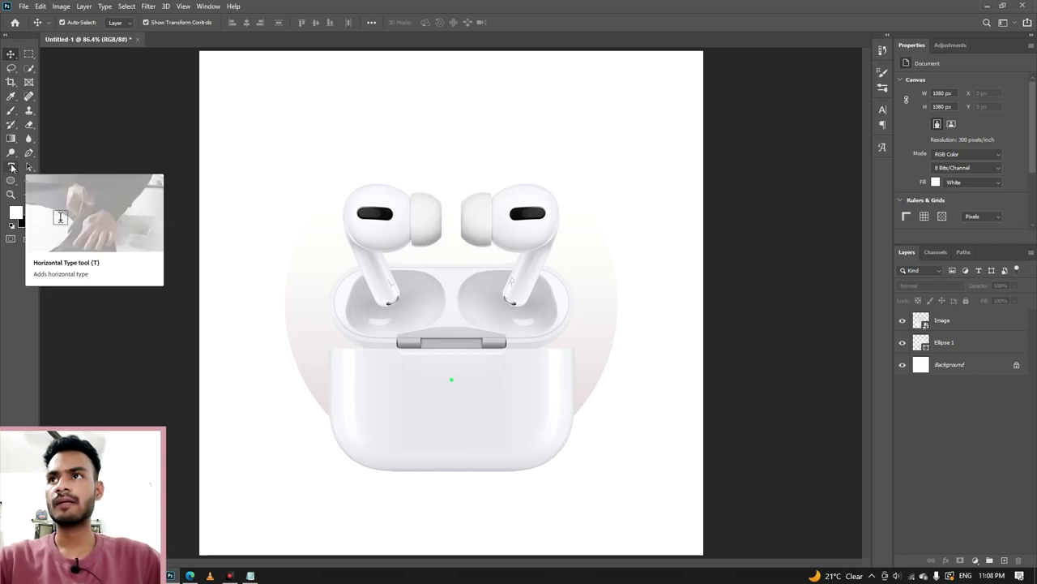
Step: Add an 'ALL-new' text layer and centre it at the top of the canvas
click(12, 167)
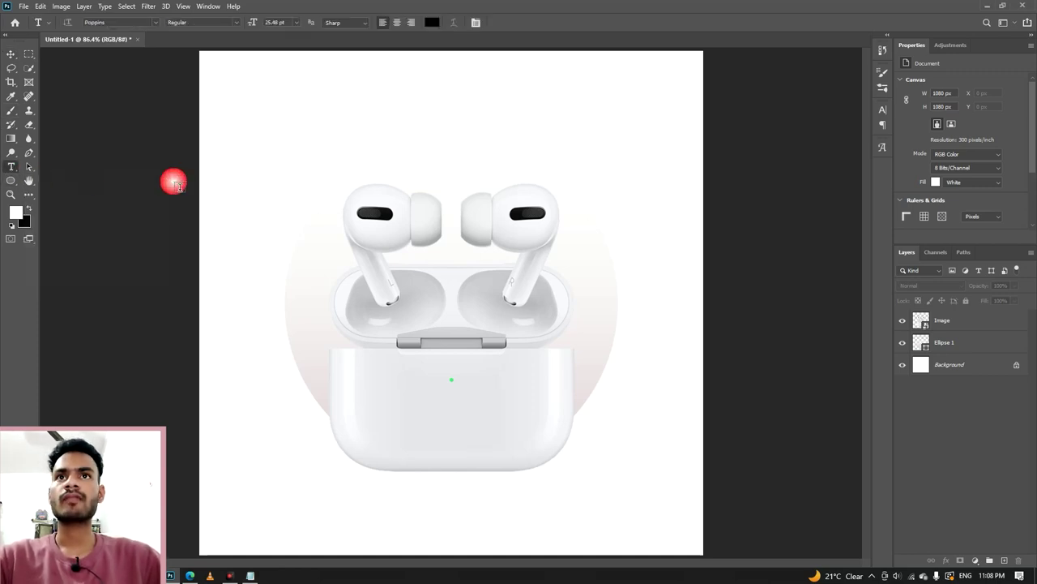
click(447, 106)
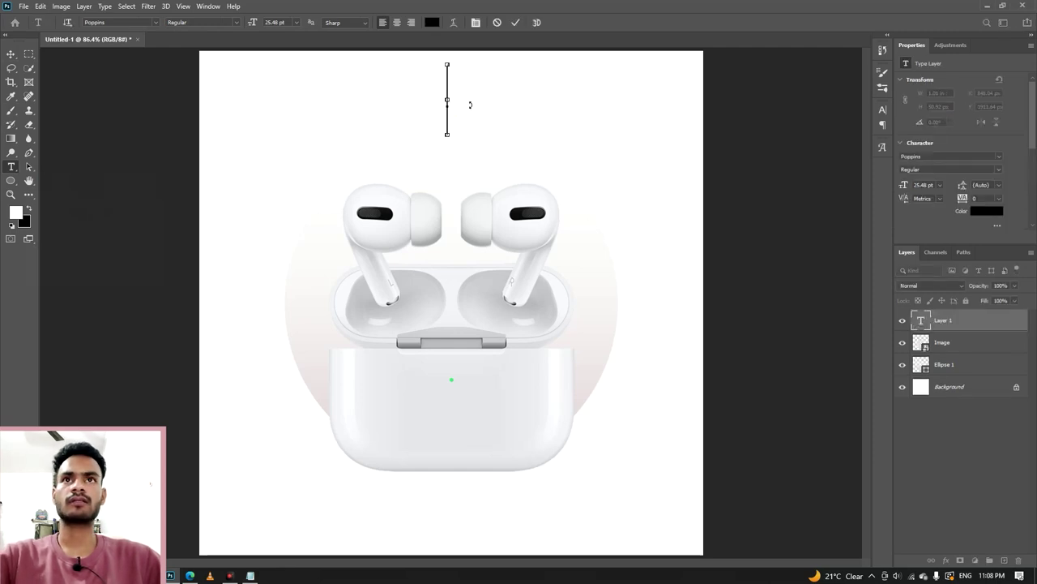
text(ALL-new)
click(515, 22)
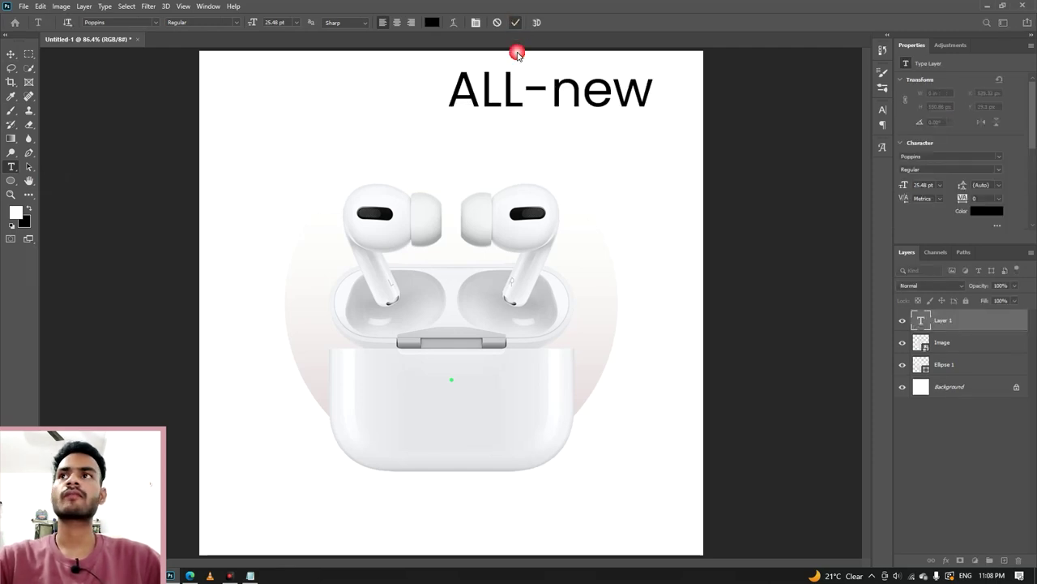
key(v)
click(373, 128)
drag(599, 89, 498, 89)
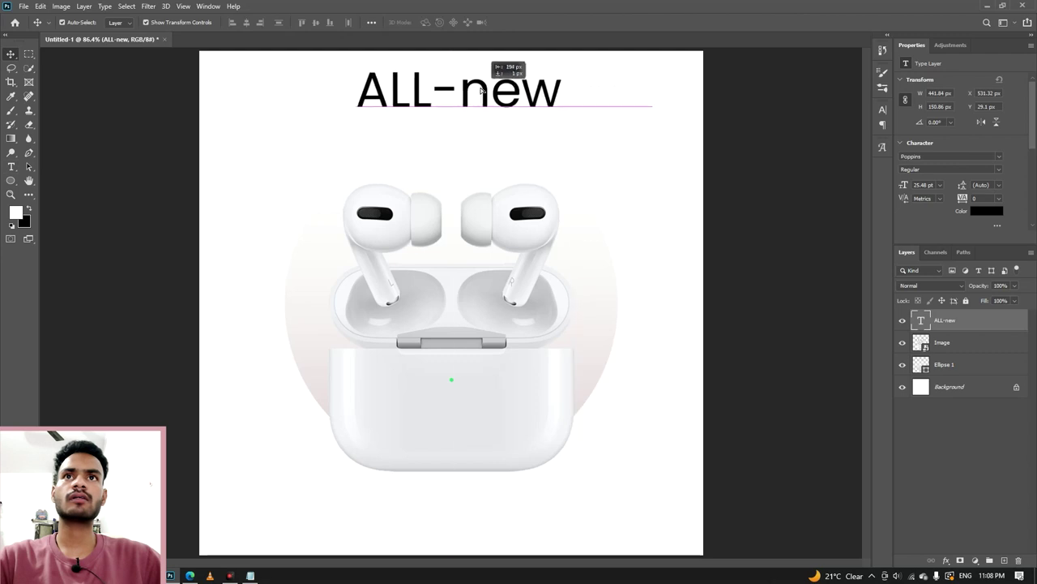
Step: Scale the ALL-new text down to about 67% and nudge it up
ctrl+click(950, 387)
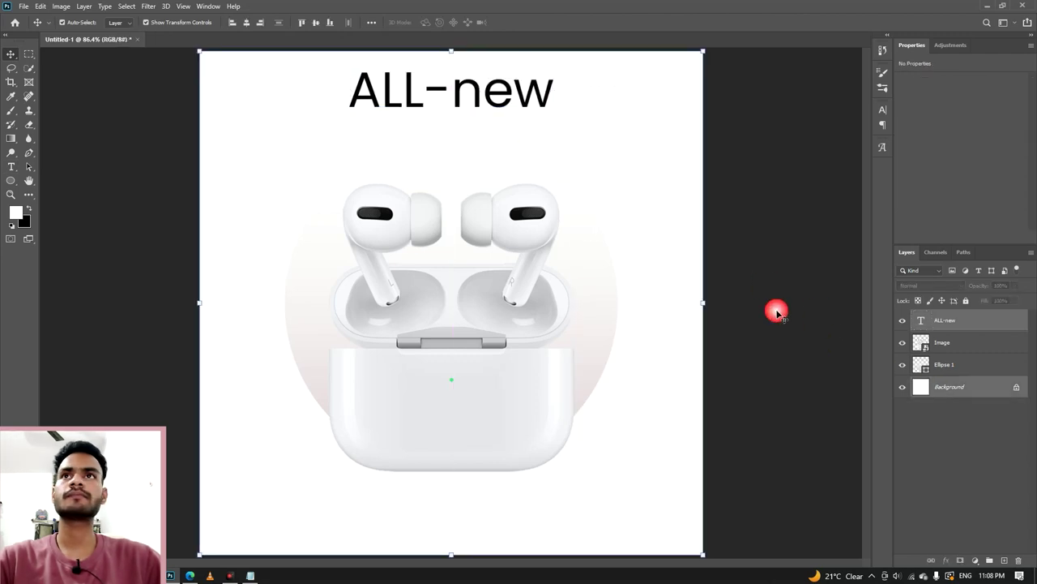
click(774, 208)
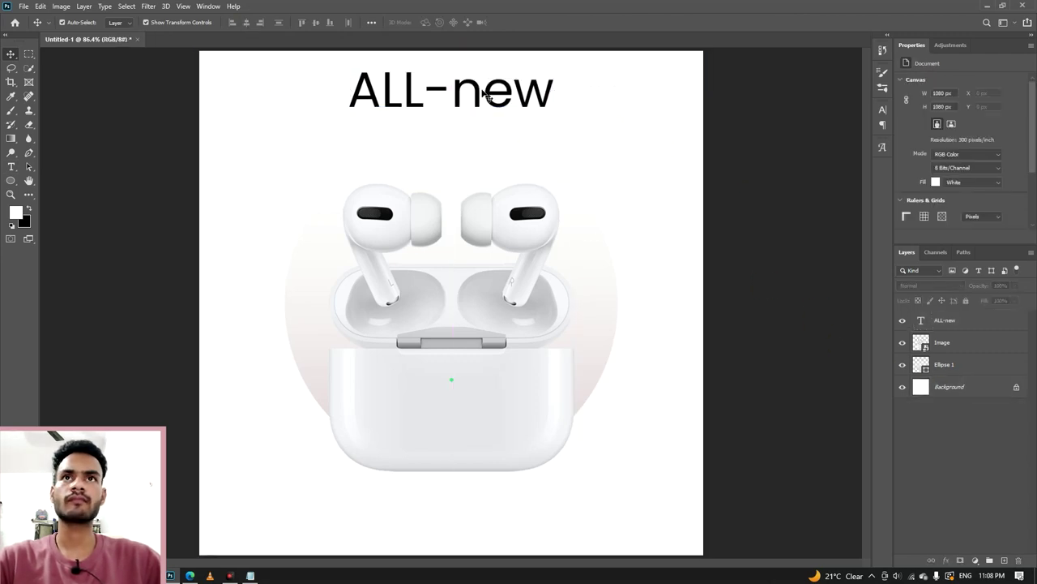
click(490, 97)
click(557, 91)
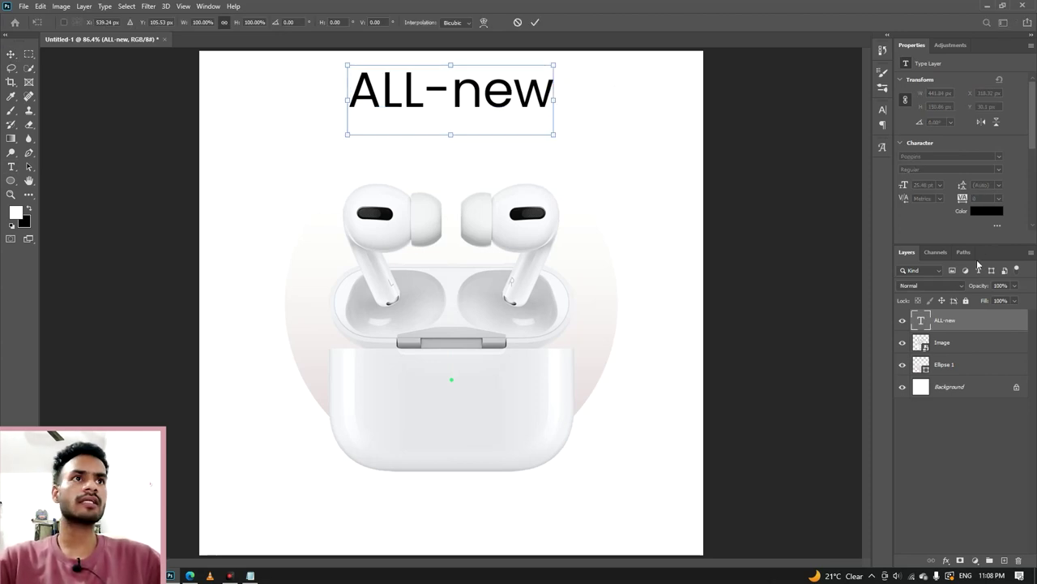
key(Escape)
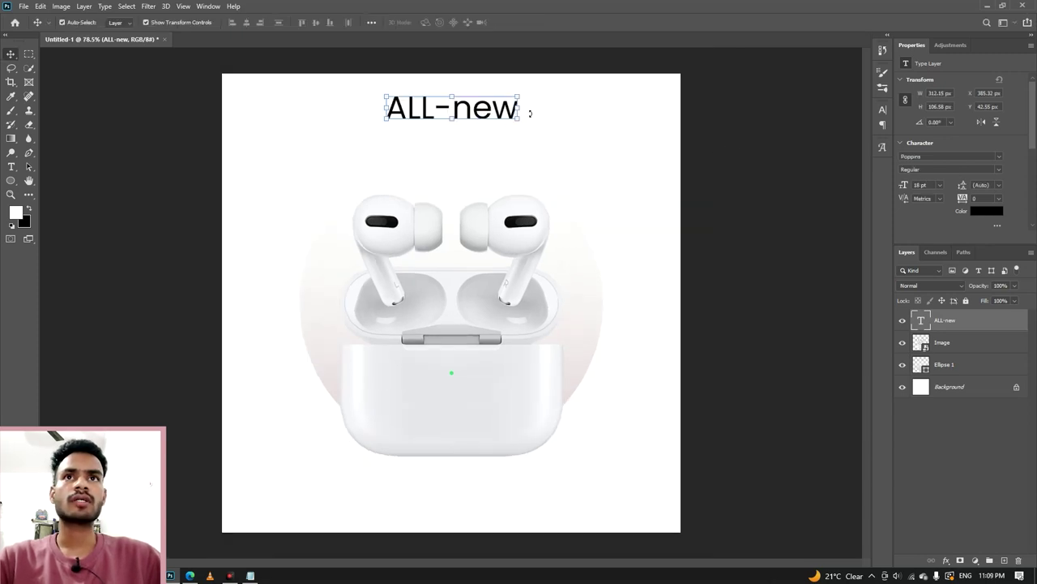
drag(519, 114, 500, 113)
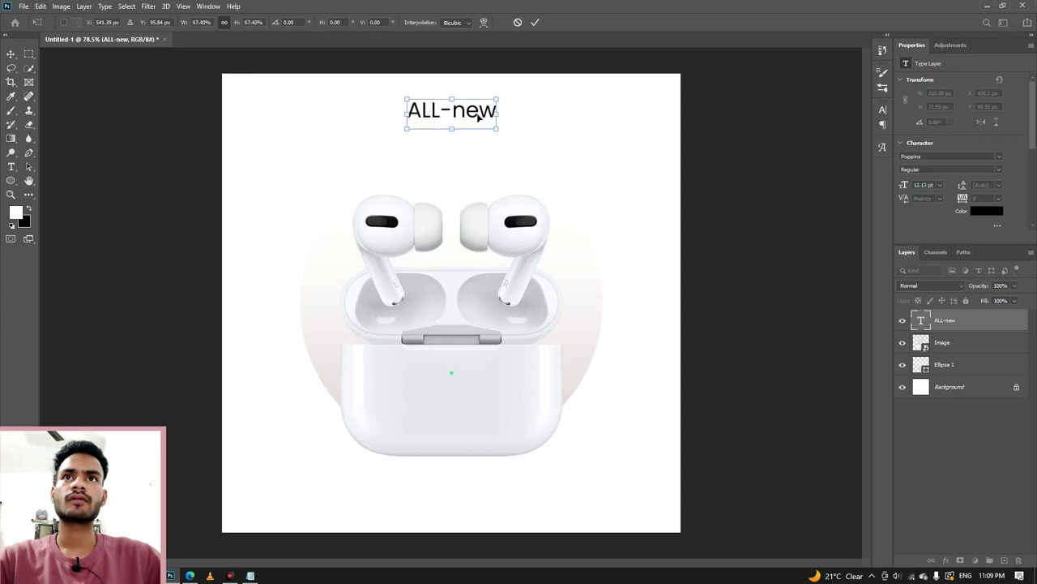
drag(450, 112, 451, 108)
click(535, 22)
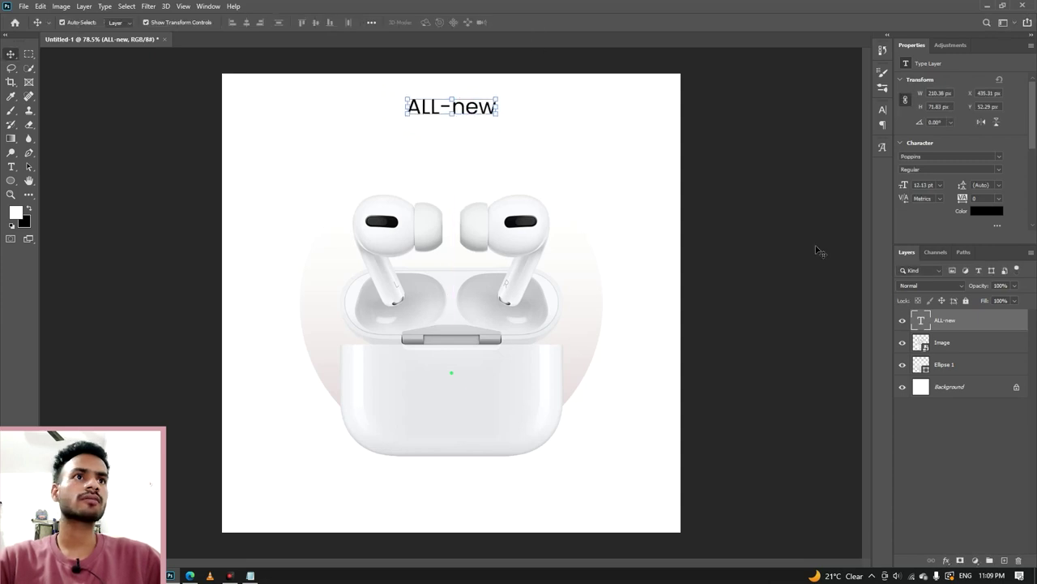
Step: Apply font size 10 to ALL-new and re-centre it near the canvas top
text(10)
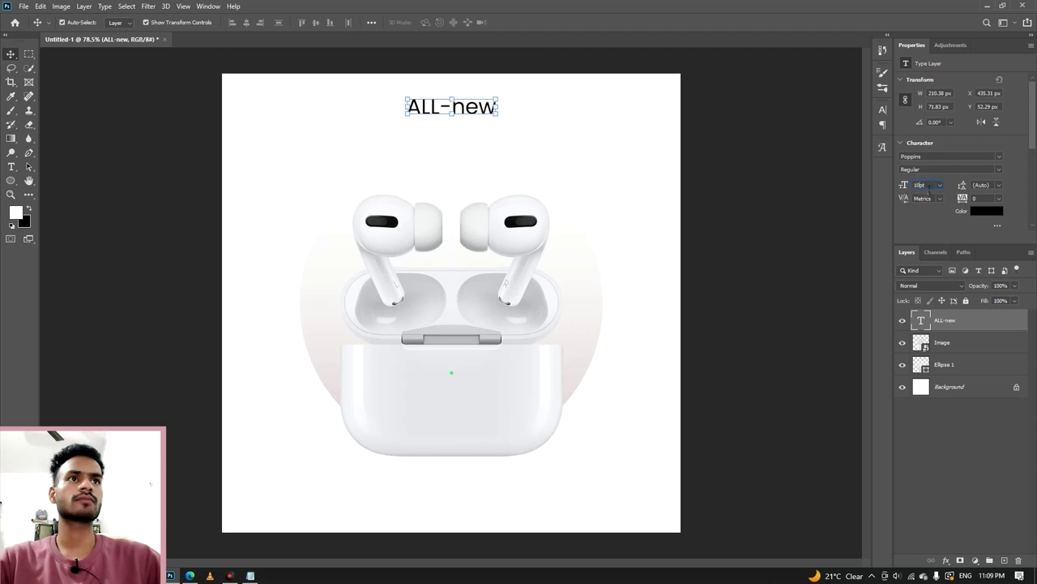
key(Return)
drag(459, 113, 466, 106)
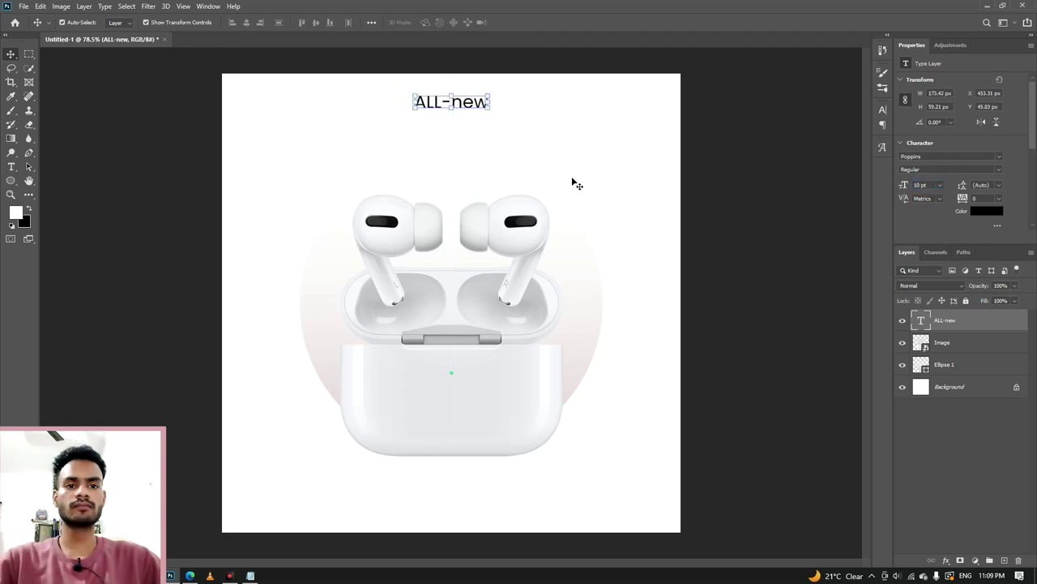
click(704, 106)
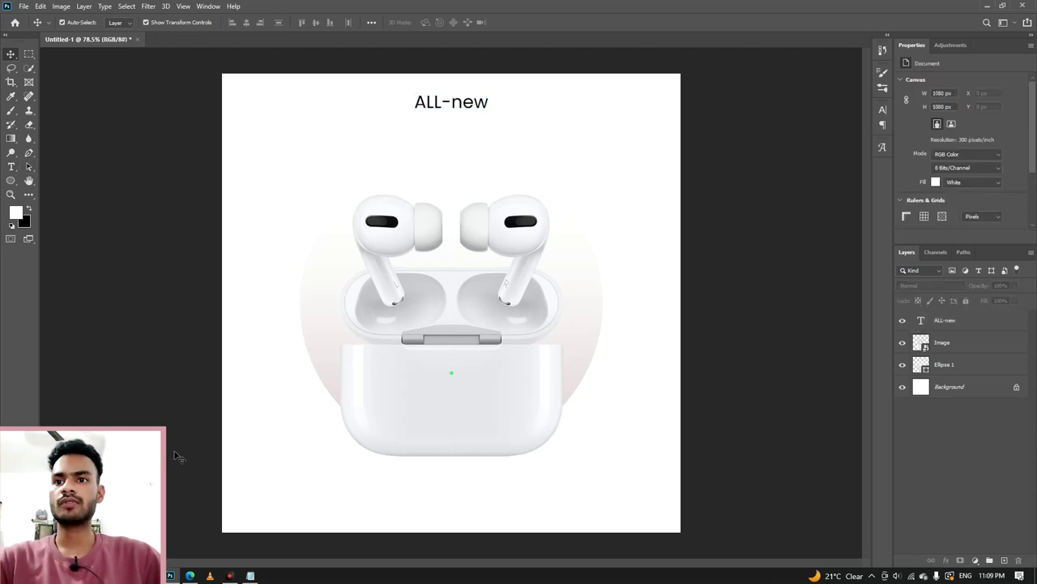
Step: Copy the 'AirPods Pro' line from the Notepad notes, then minimise Notepad
key(alt+Tab)
drag(319, 196, 280, 196)
right_click(280, 195)
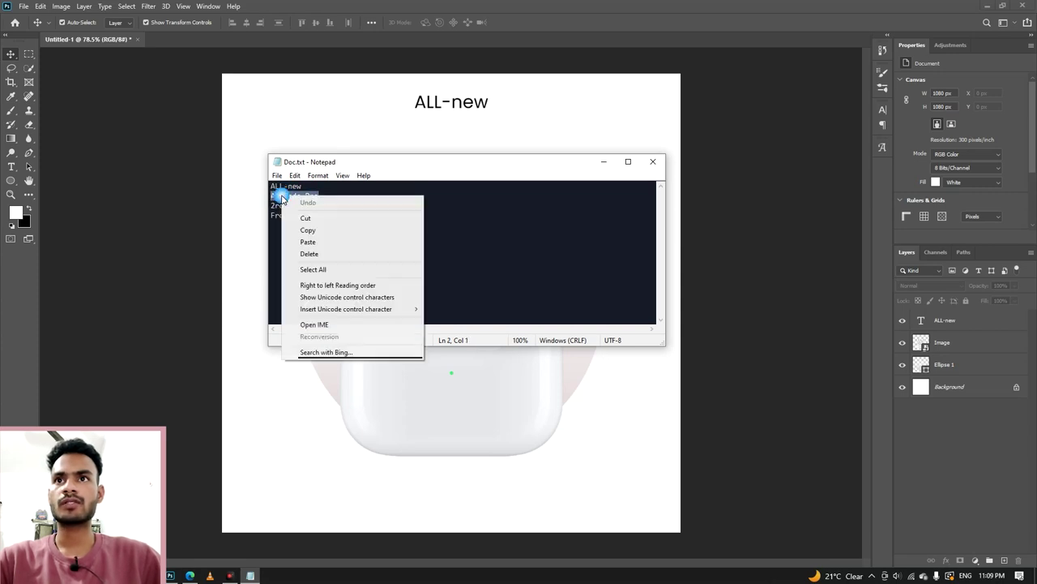
click(302, 229)
click(601, 164)
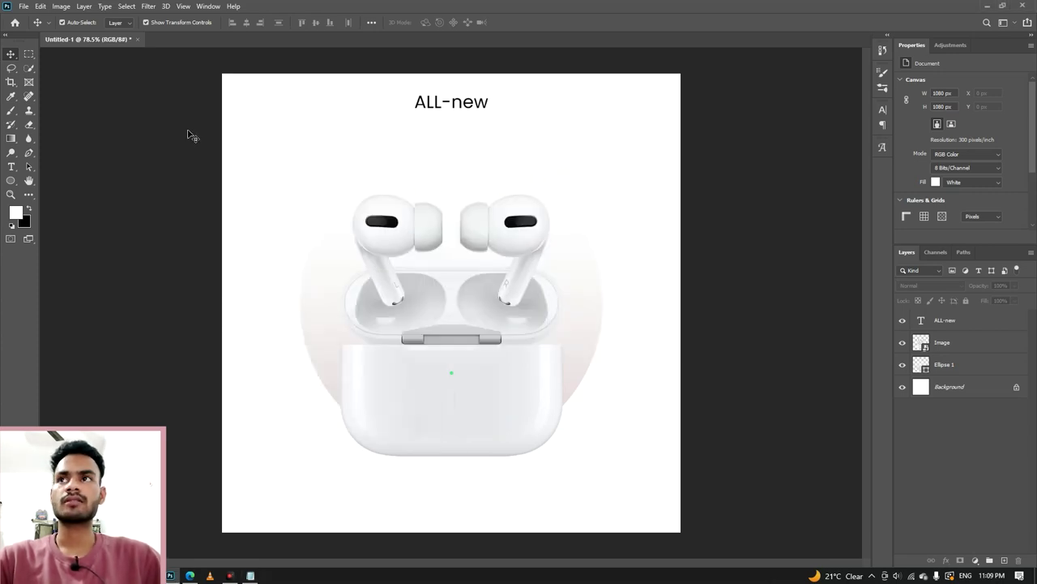
Step: Paste 'AirPods Pro' as a new text layer centred below ALL-new
click(10, 168)
click(422, 154)
key(ctrl+v)
click(507, 205)
click(10, 54)
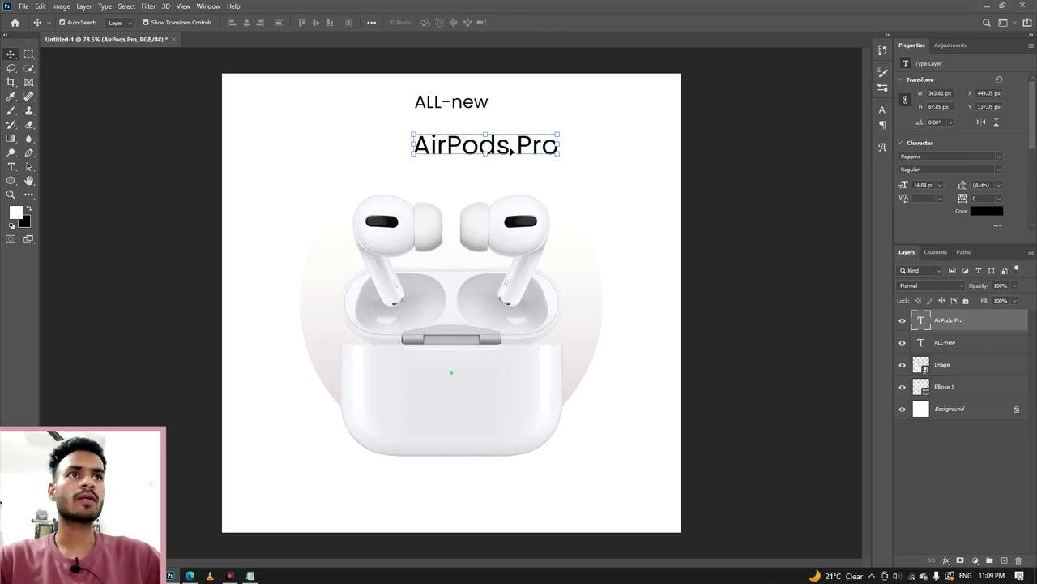
drag(520, 149, 489, 153)
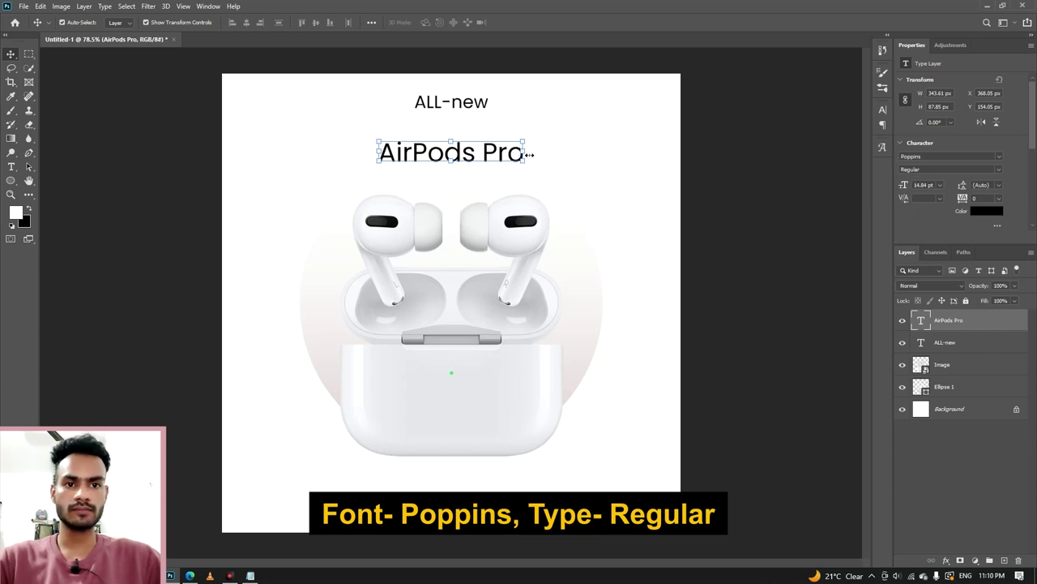
Step: Scale the AirPods Pro title to nearly full canvas width (41.31 pt) and centre it
drag(529, 154, 658, 161)
mouse_move(587, 144)
mouse_down()
mouse_move(596, 166)
mouse_move(666, 175)
mouse_up()
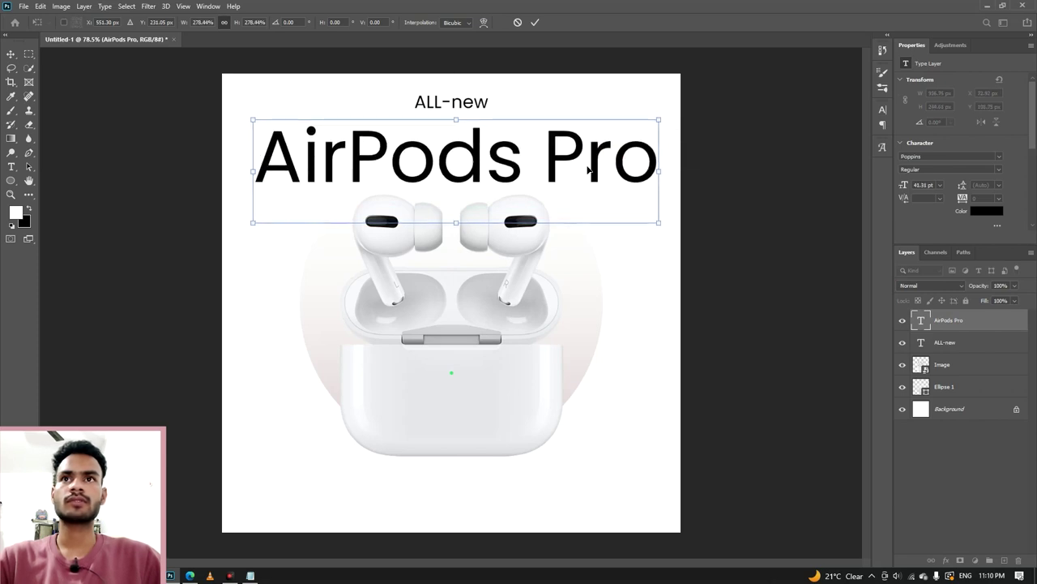
drag(591, 167, 586, 167)
click(537, 23)
click(722, 199)
click(539, 151)
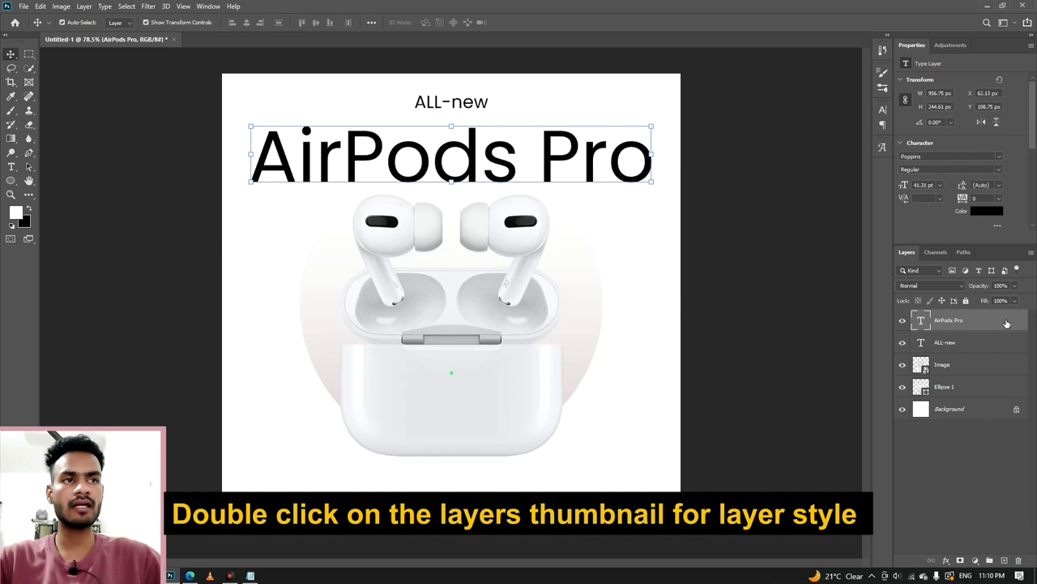
Step: Give the AirPods Pro layer a Gradient Overlay with its left stop set to #CDBEF5
double_click(1005, 322)
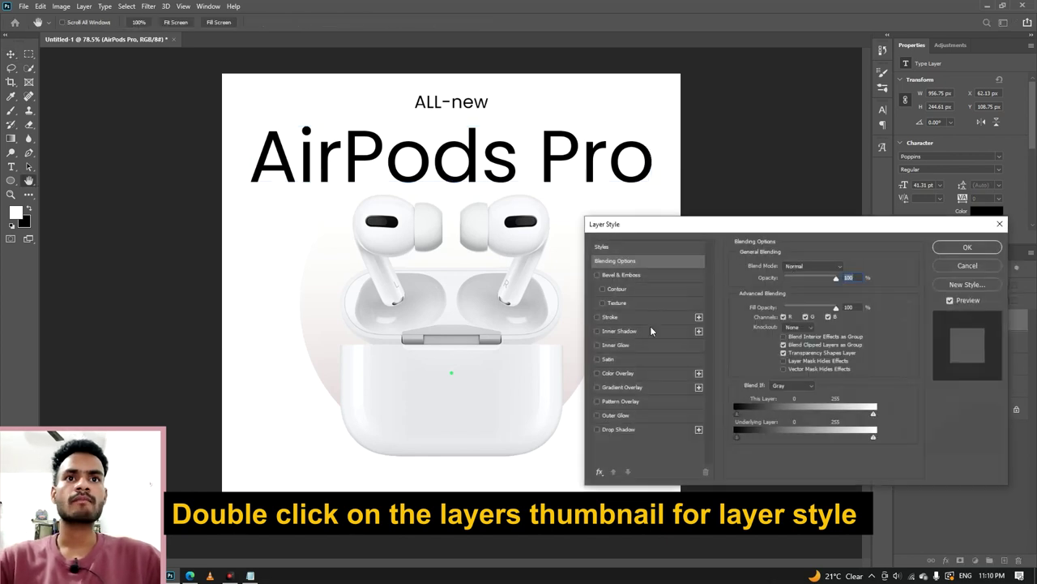
click(598, 388)
click(619, 387)
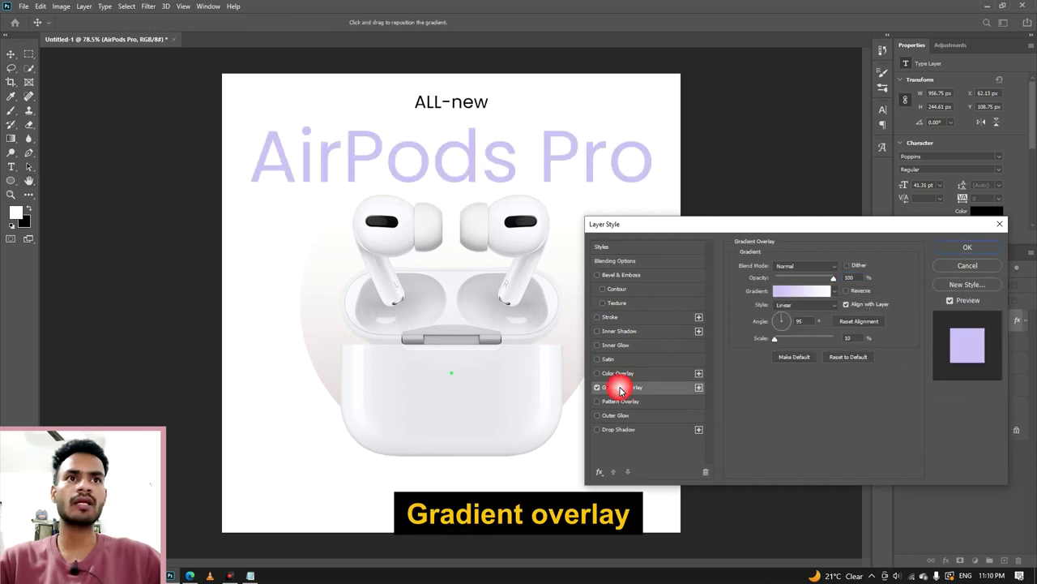
click(806, 291)
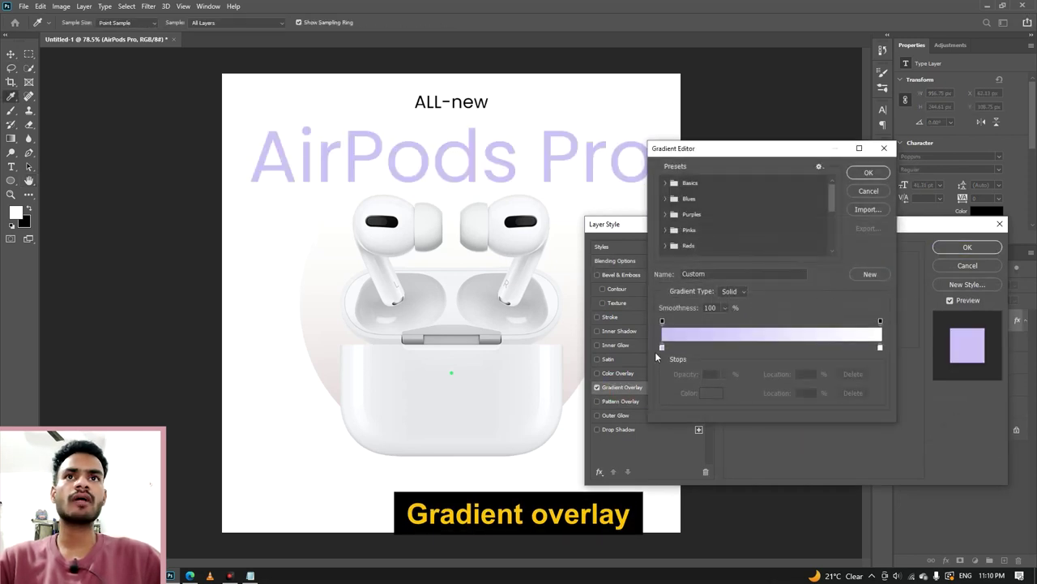
double_click(663, 347)
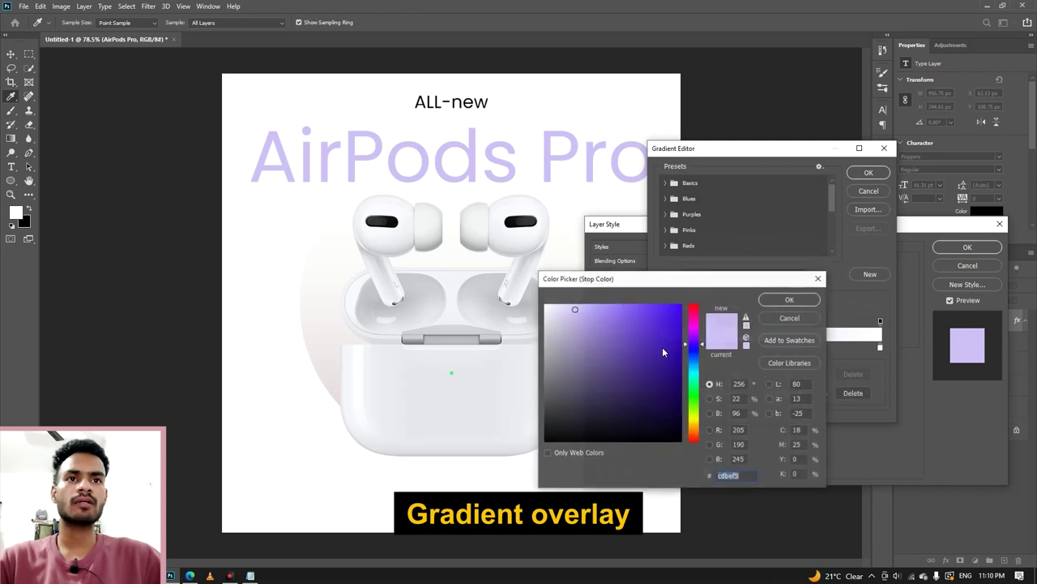
click(746, 478)
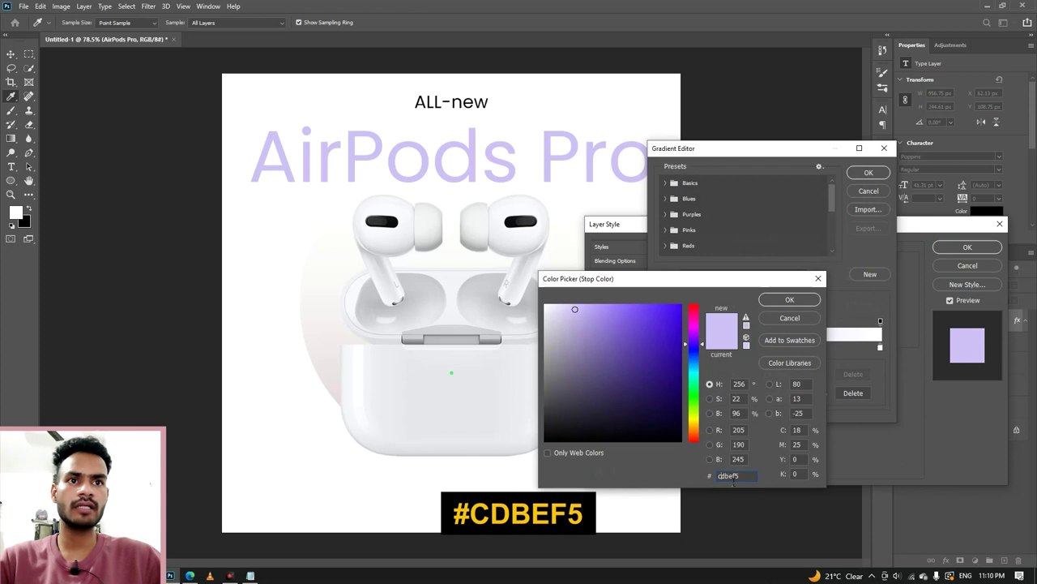
text(cdbef5)
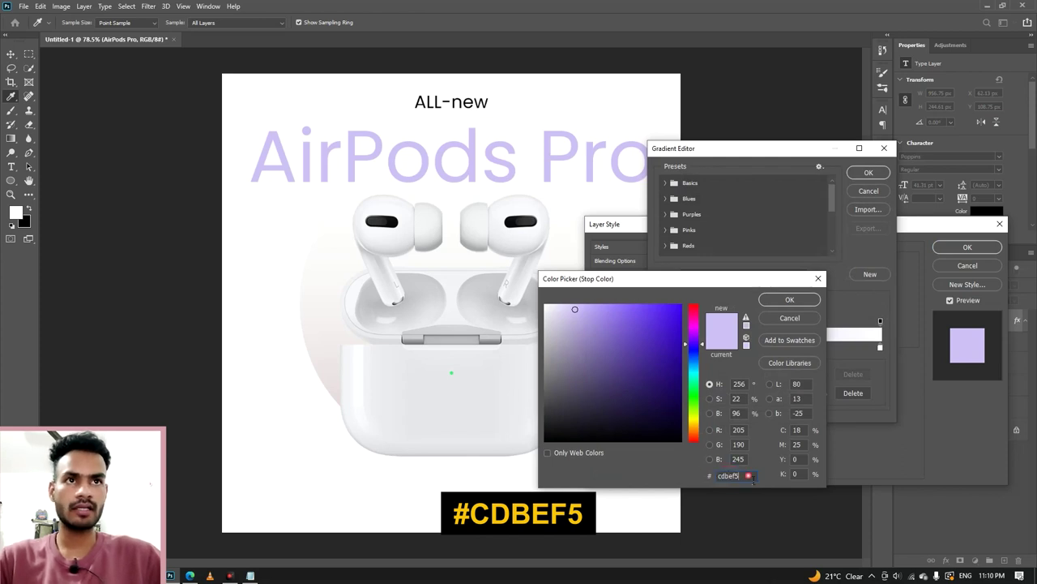
click(788, 299)
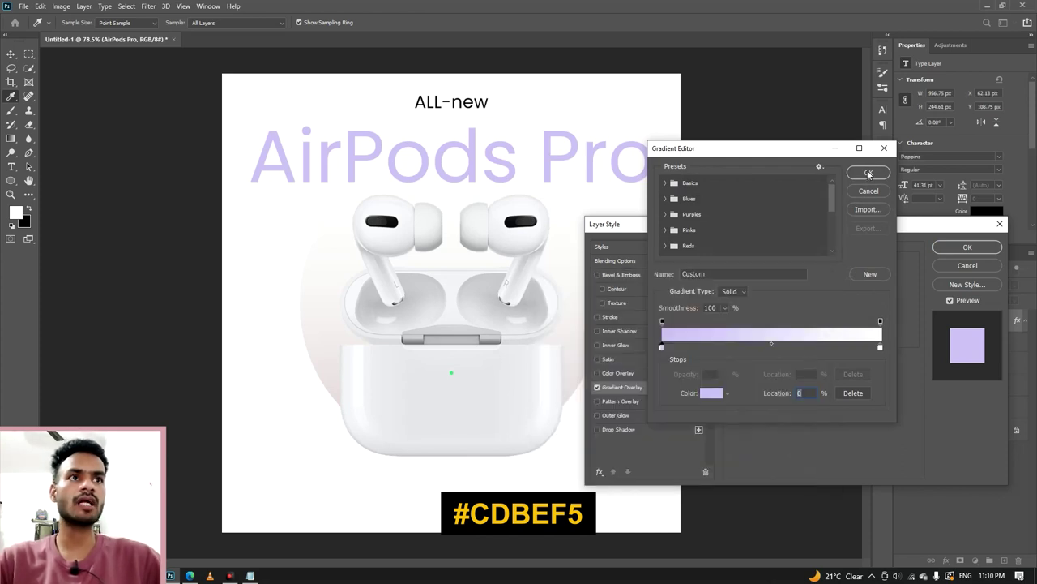
click(868, 174)
click(968, 246)
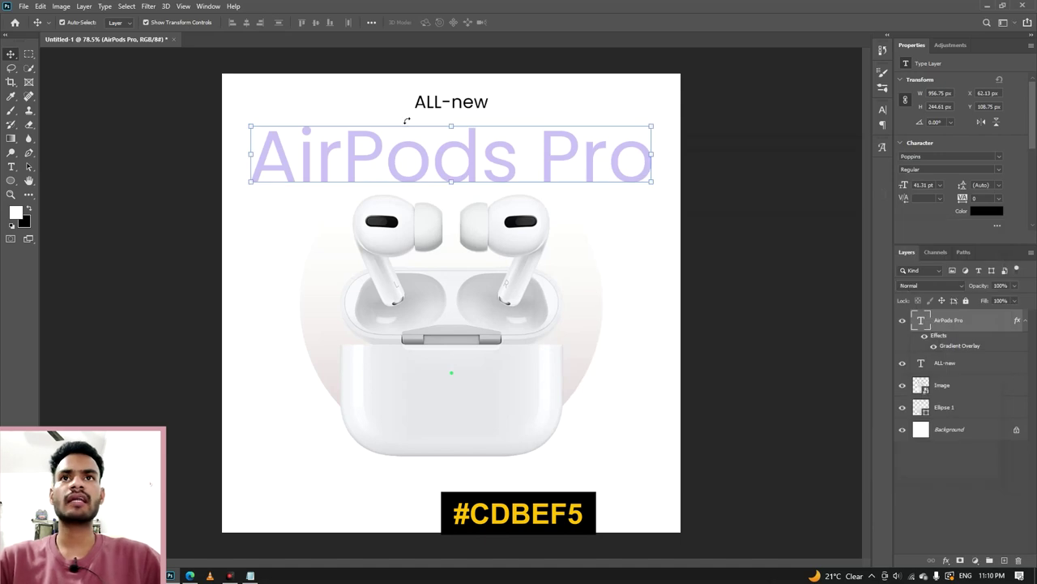
click(656, 160)
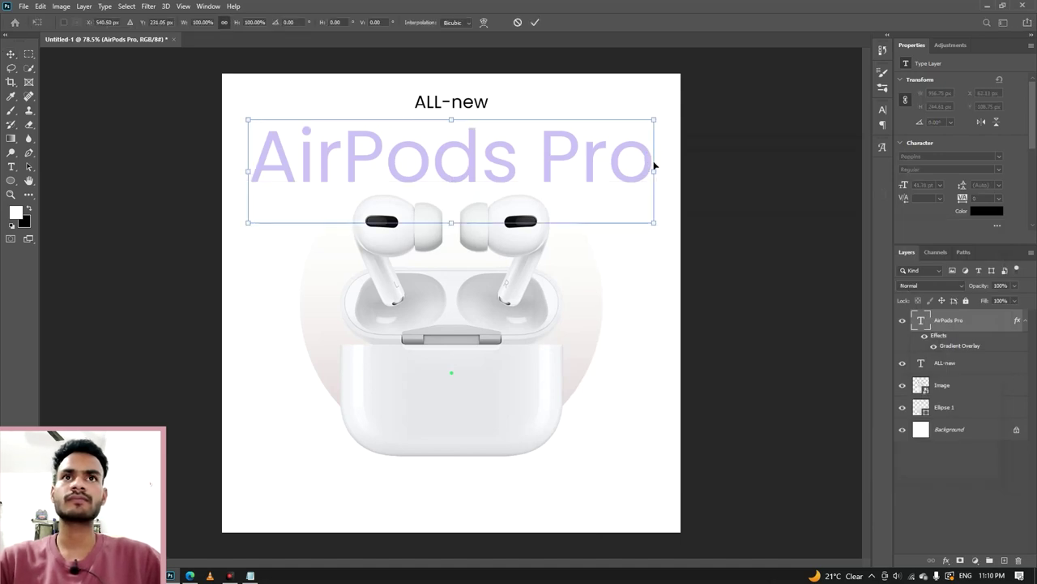
Step: Enlarge the AirPods Pro title slightly, to about 101% (41.86 pt)
drag(657, 171, 656, 174)
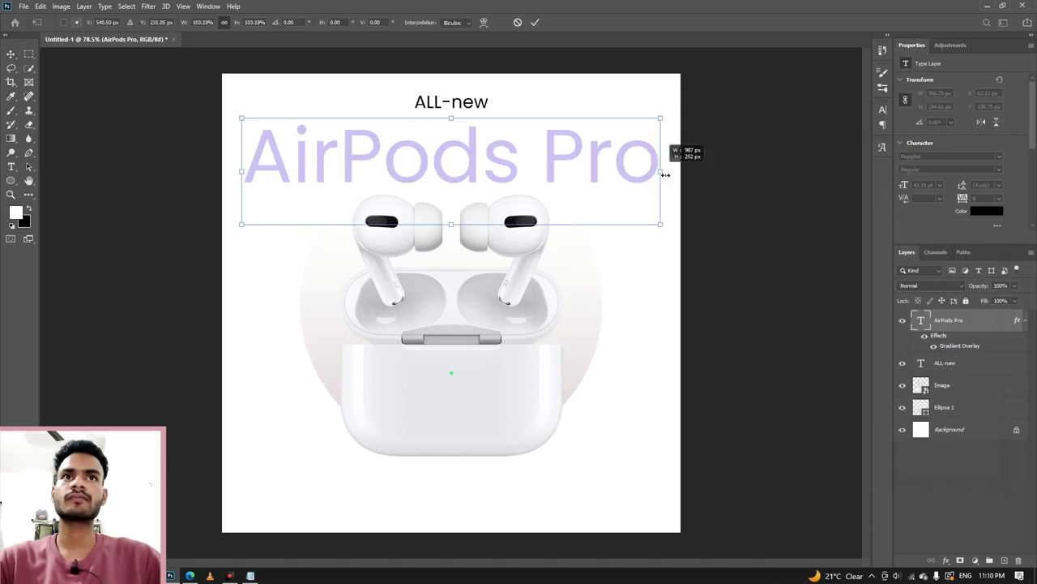
click(535, 22)
scroll(462, 179, down, 5)
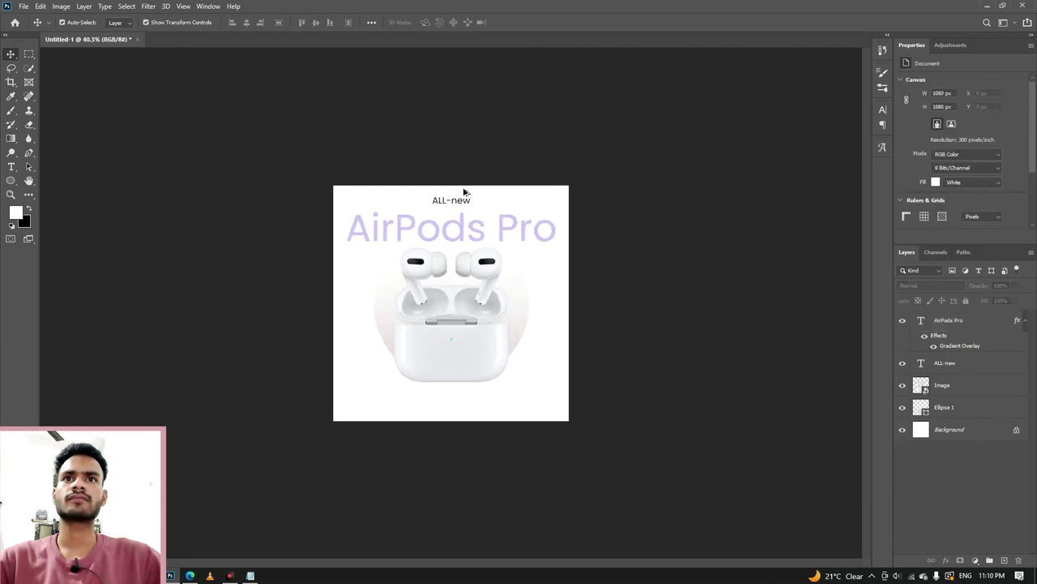
scroll(468, 190, up, 8)
click(476, 144)
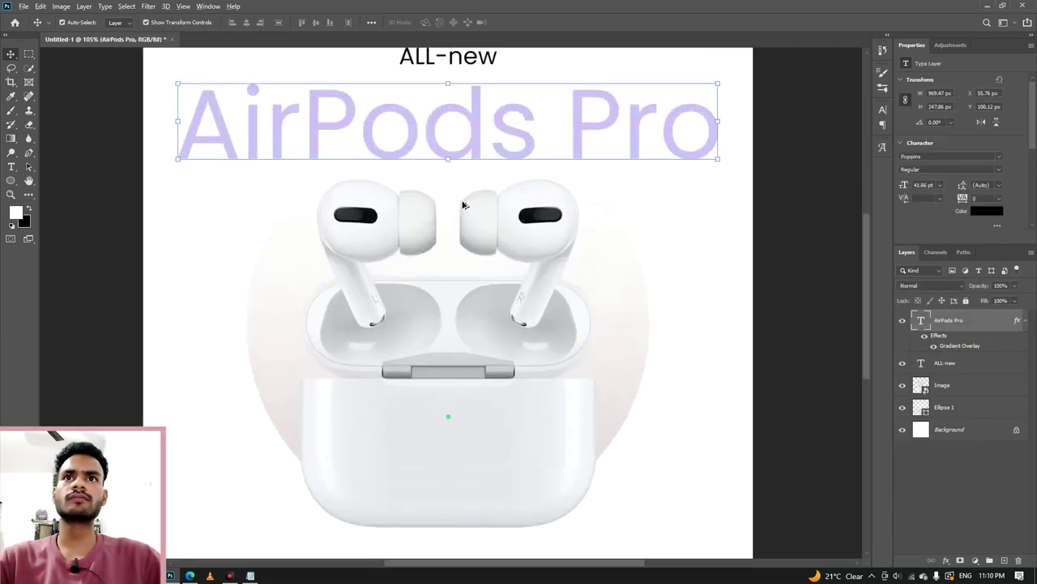
scroll(466, 199, down, 3)
scroll(468, 286, up, 1)
Step: Enlarge the AirPods image slightly to 531 × 623 px, then deselect it
click(469, 291)
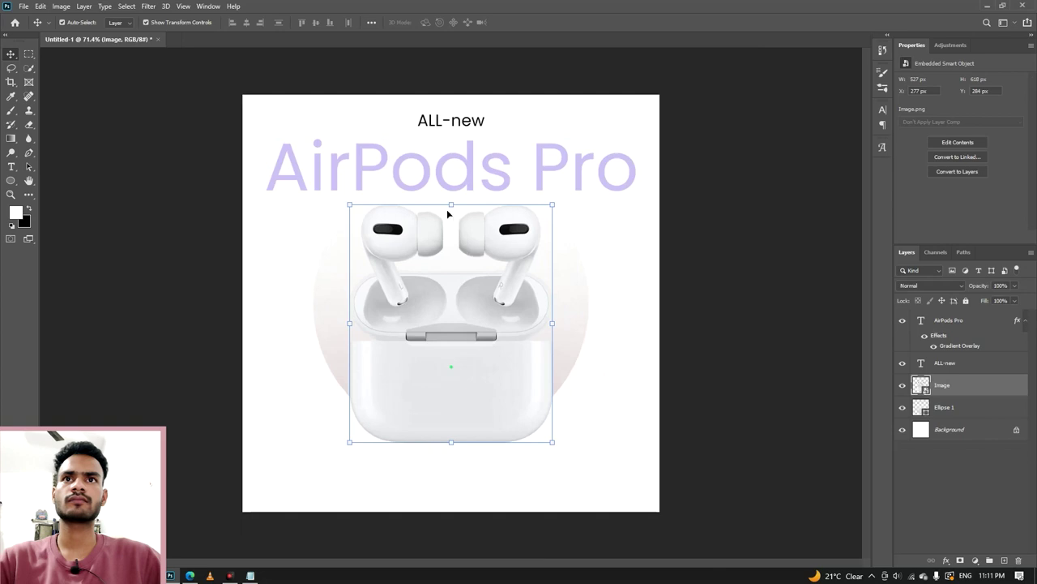
click(456, 210)
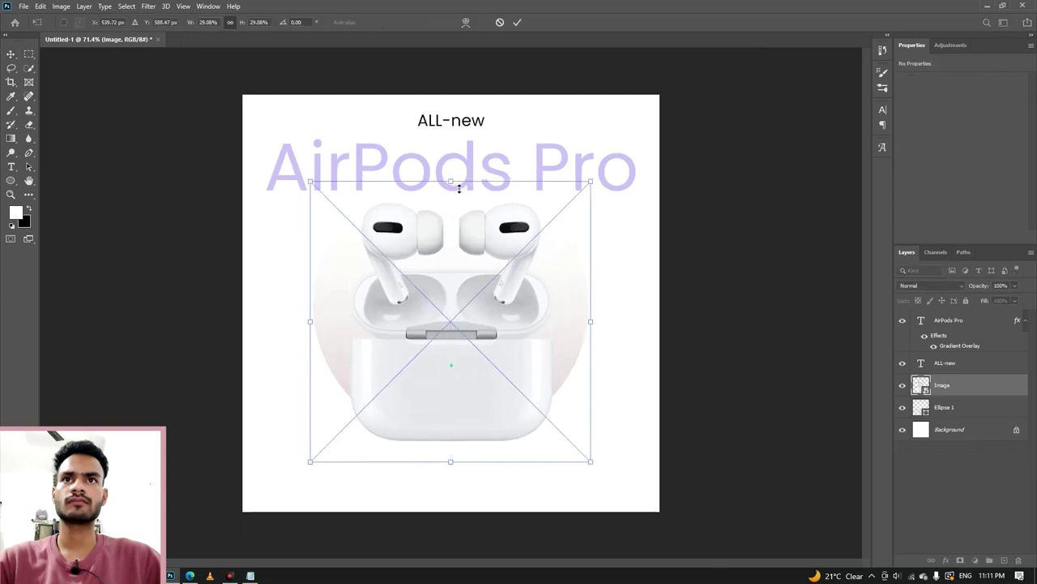
drag(452, 183, 451, 179)
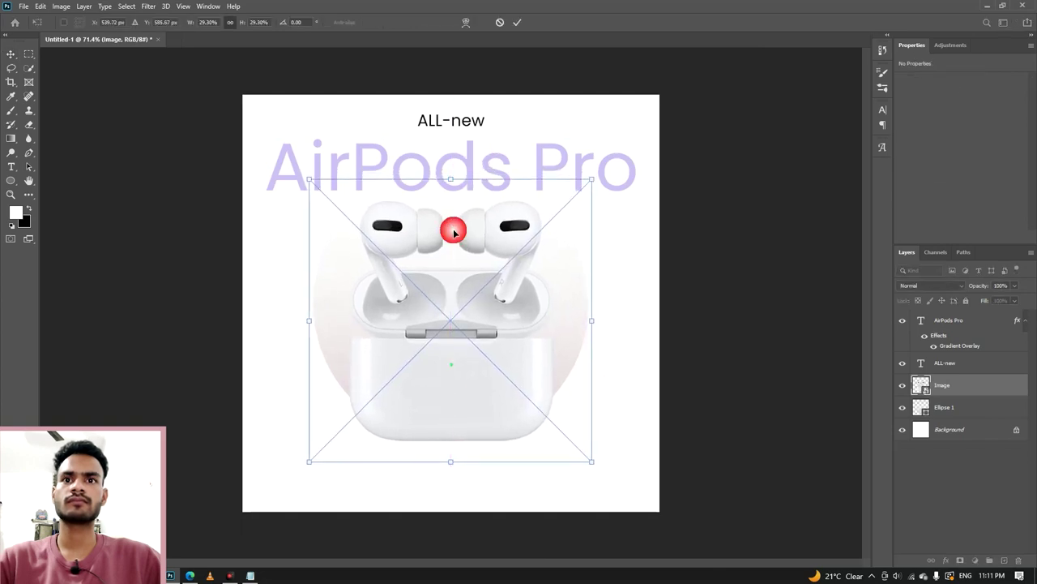
click(517, 22)
scroll(487, 235, down, 2)
scroll(480, 310, down, 1)
scroll(479, 309, up, 2)
click(717, 406)
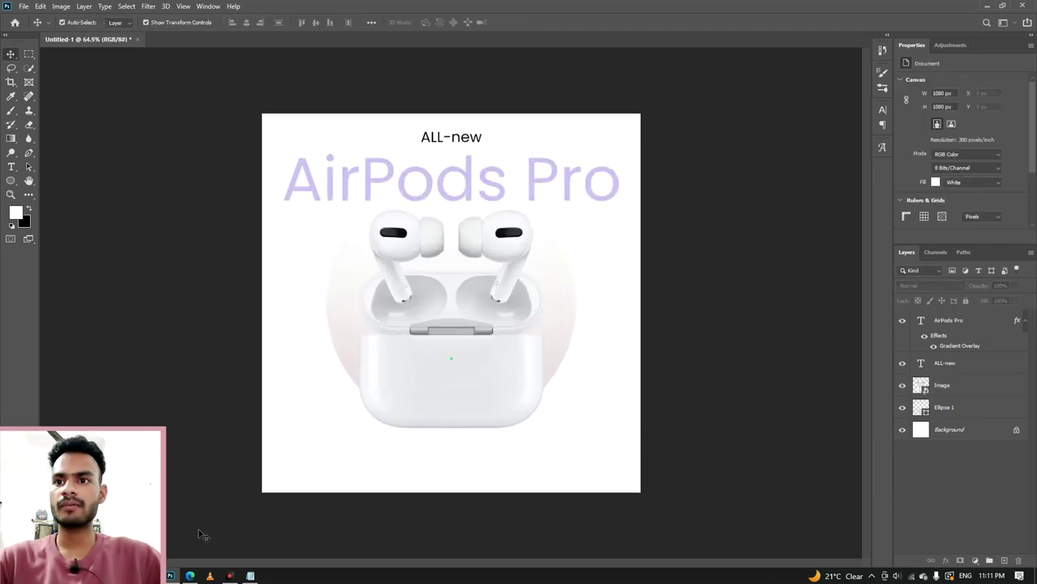
Step: Copy '2rd generation' from the notes and paste it as a new text layer below the image
click(251, 576)
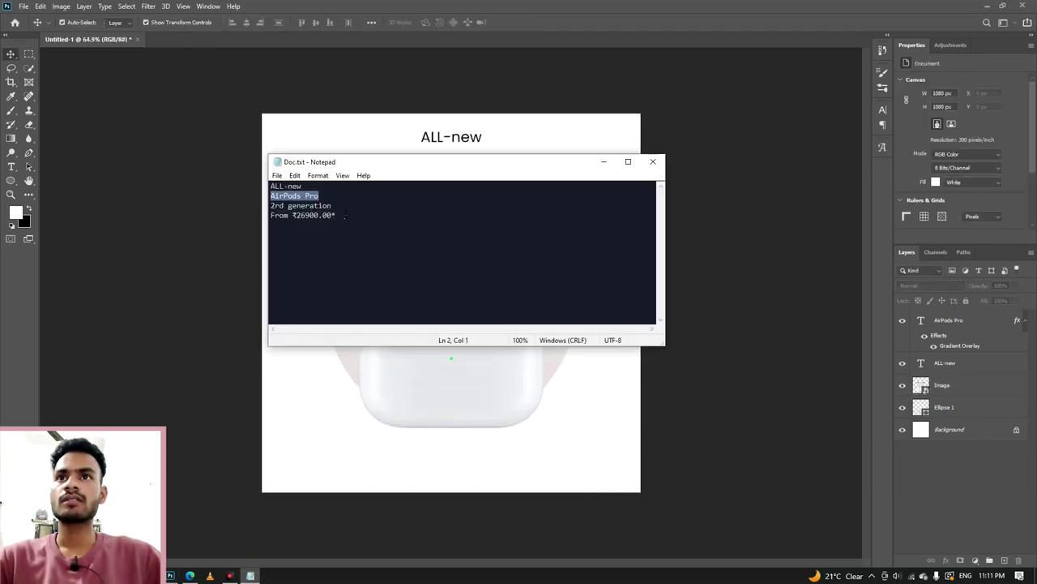
click(340, 209)
right_click(300, 206)
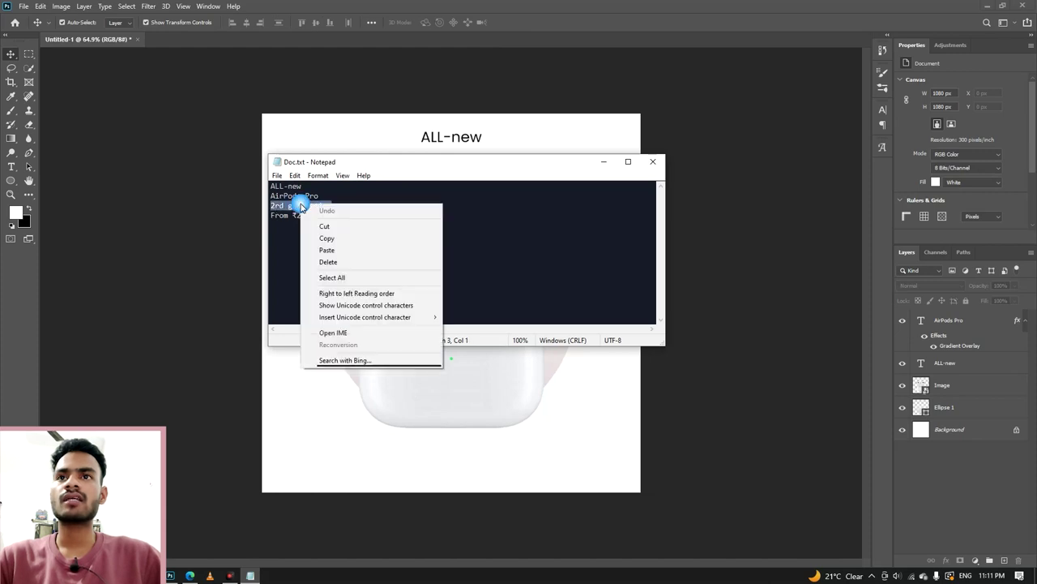
click(340, 238)
click(603, 162)
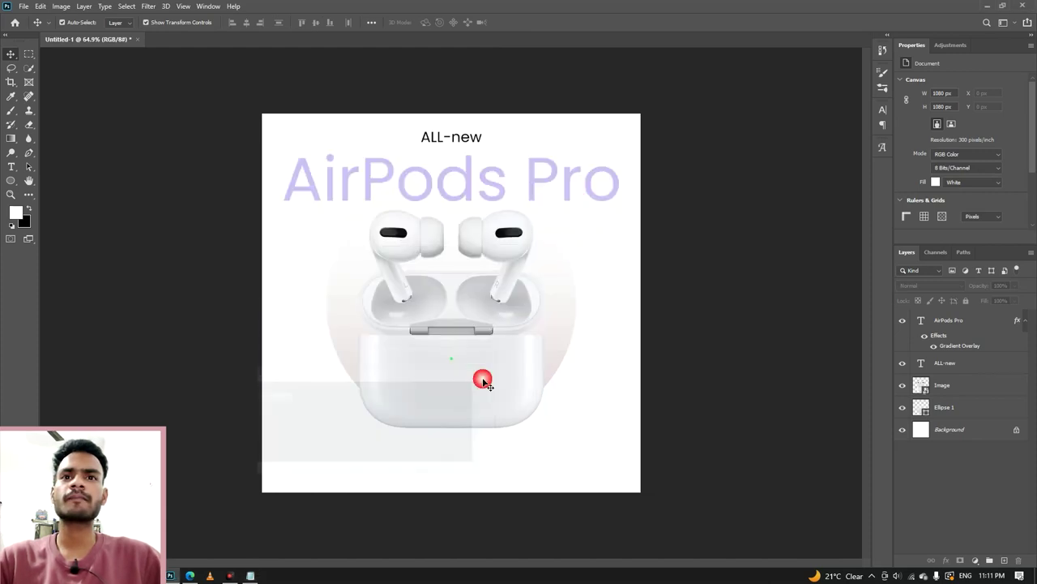
click(11, 167)
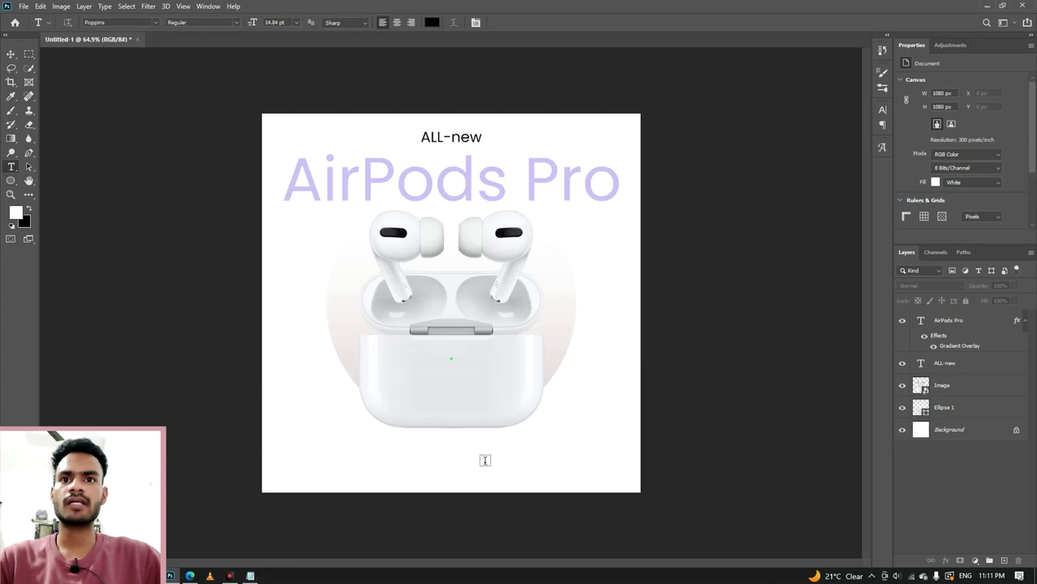
click(440, 463)
key(ctrl+v)
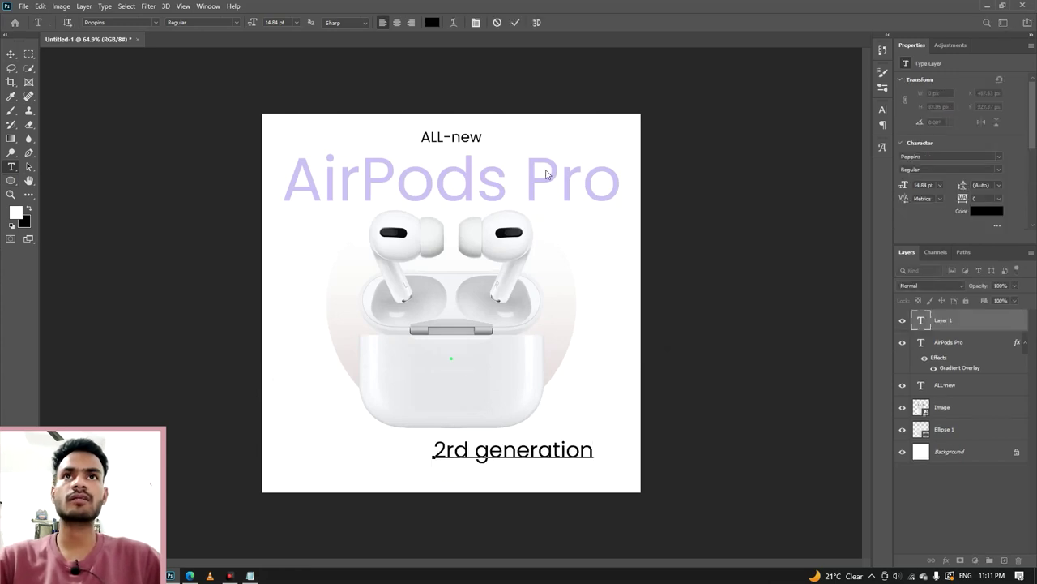
click(528, 364)
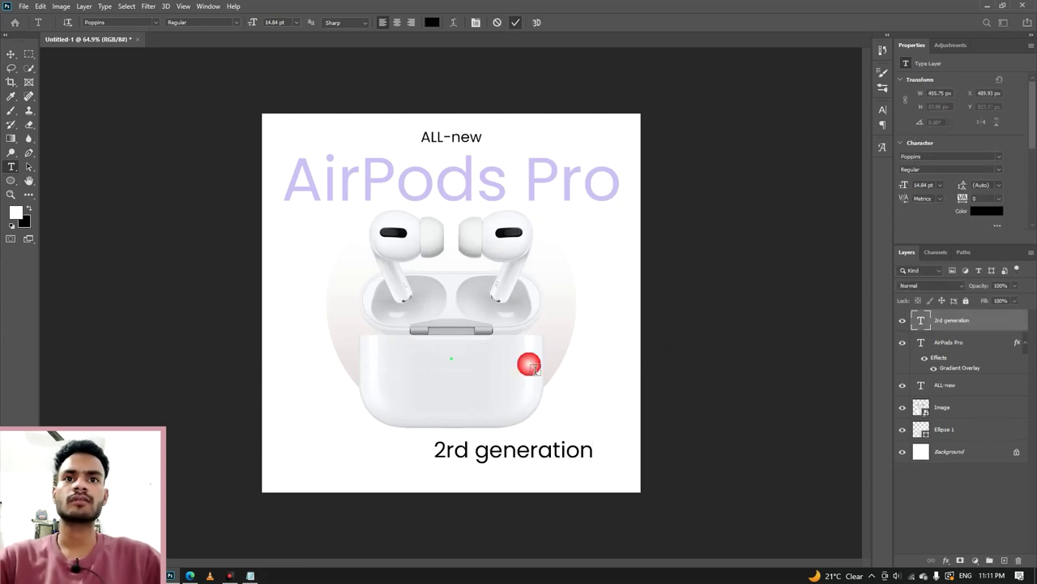
Step: Scale the '2rd generation' text down to about 9.72 pt and centre it below the AirPods
click(11, 54)
drag(528, 456, 466, 462)
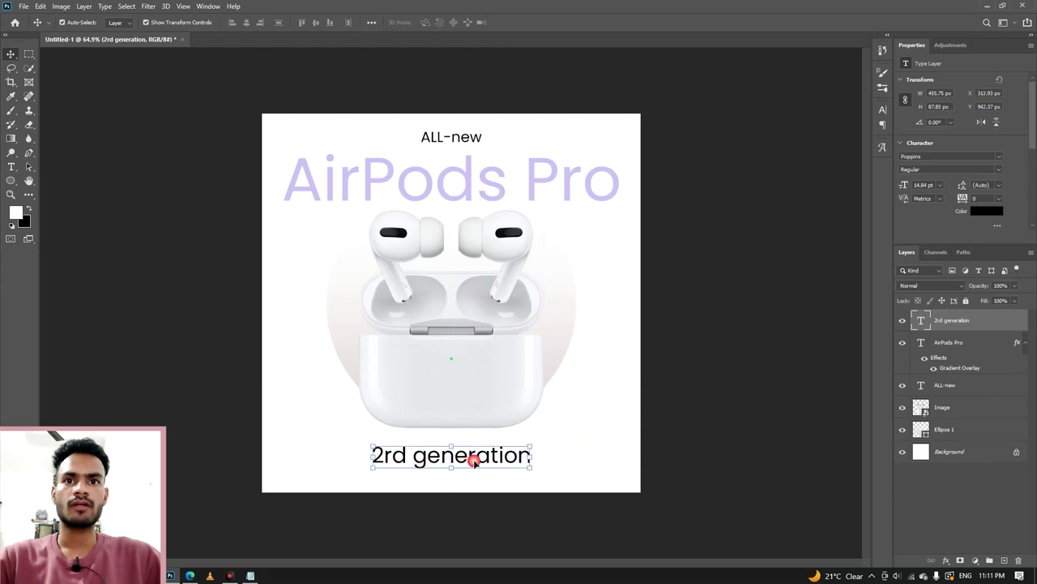
drag(535, 463, 506, 466)
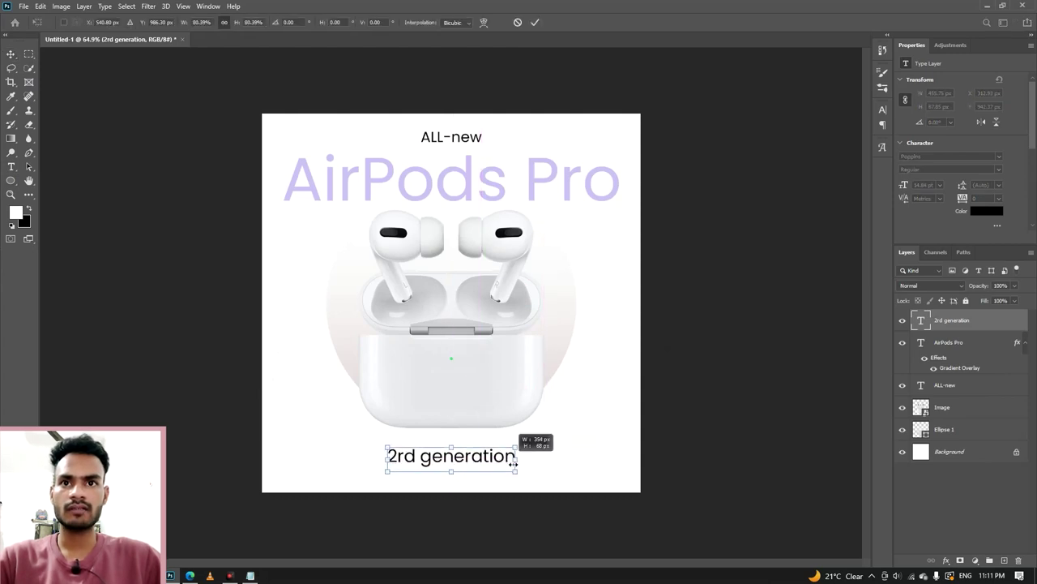
drag(467, 459, 468, 456)
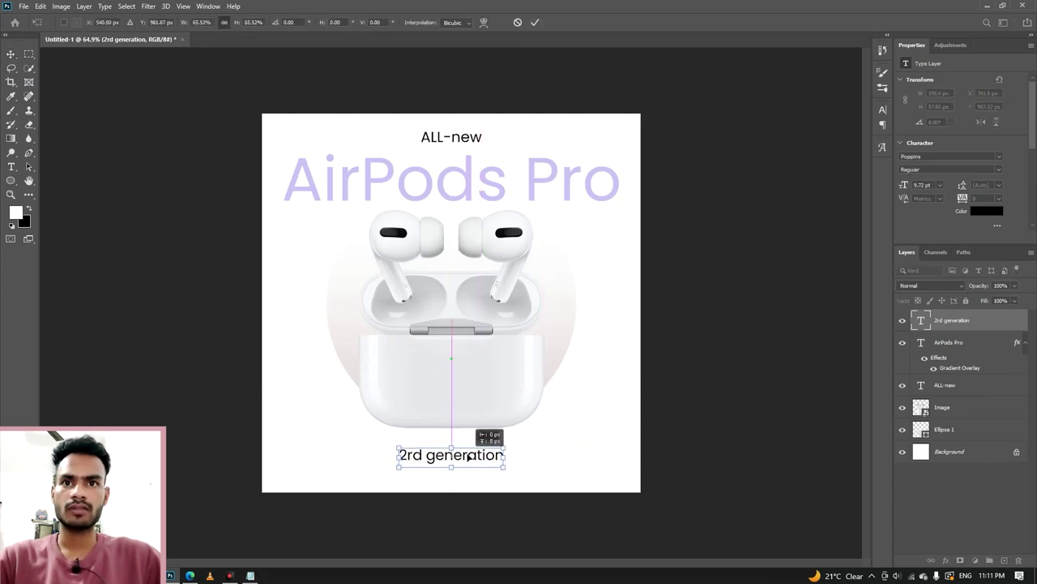
click(535, 23)
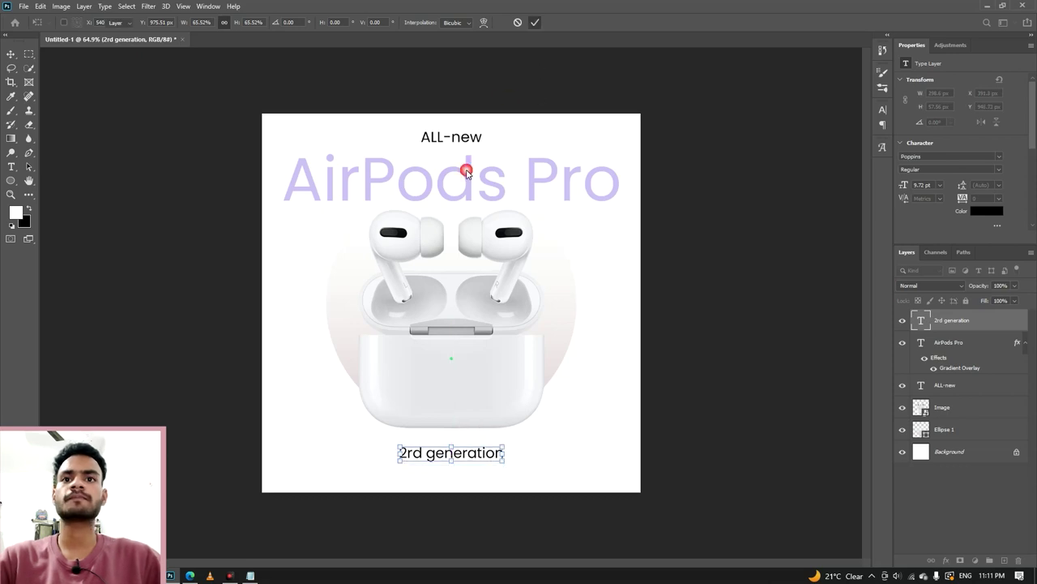
click(214, 353)
scroll(398, 462, up, 2)
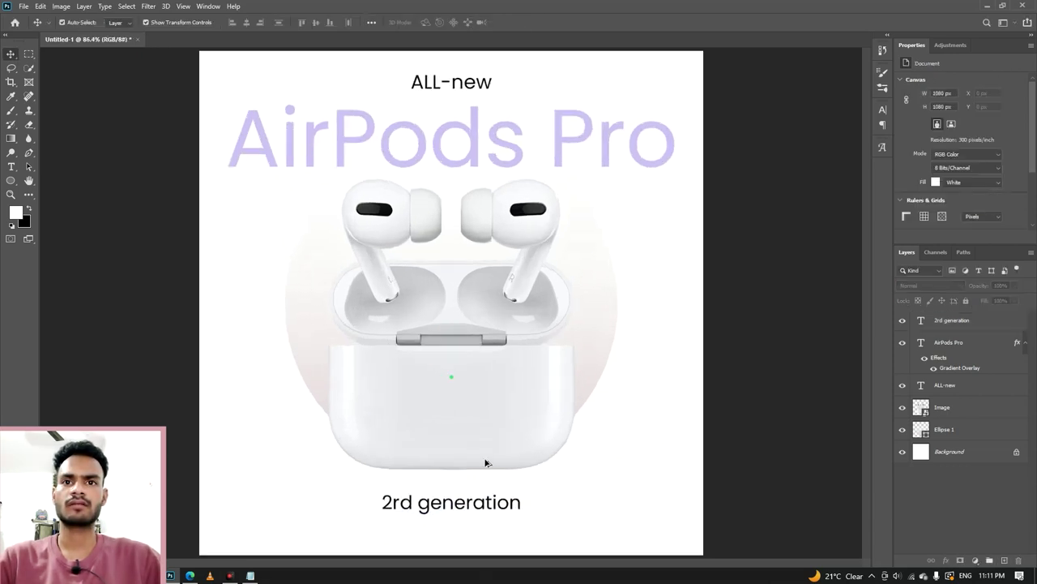
Step: Copy the 'From ₹26900.00*' price line from the notes
scroll(454, 405, up, 2)
scroll(483, 340, down, 2)
scroll(483, 330, down, 2)
scroll(405, 519, up, 3)
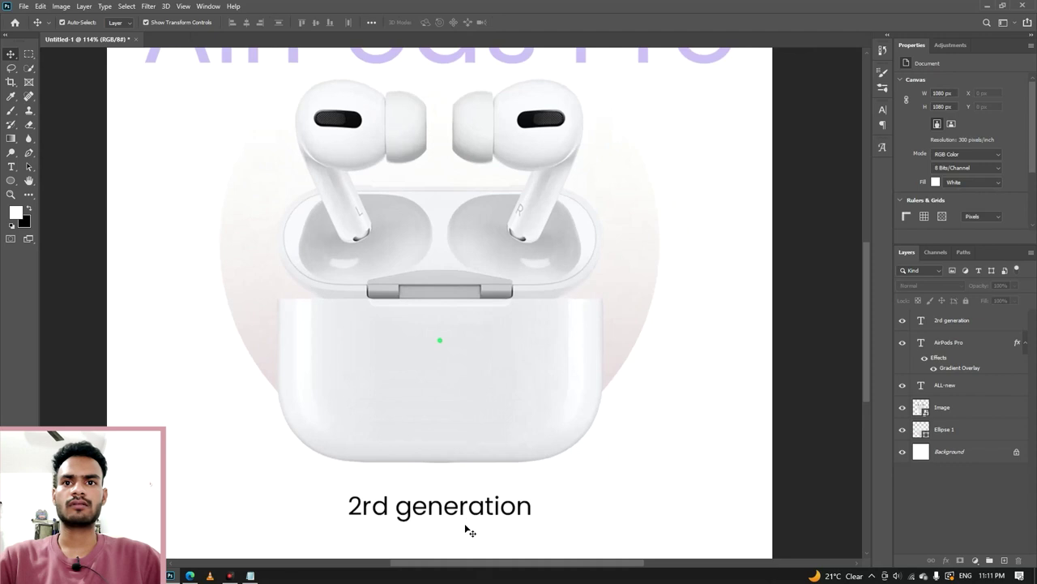
drag(406, 528, 476, 443)
click(251, 575)
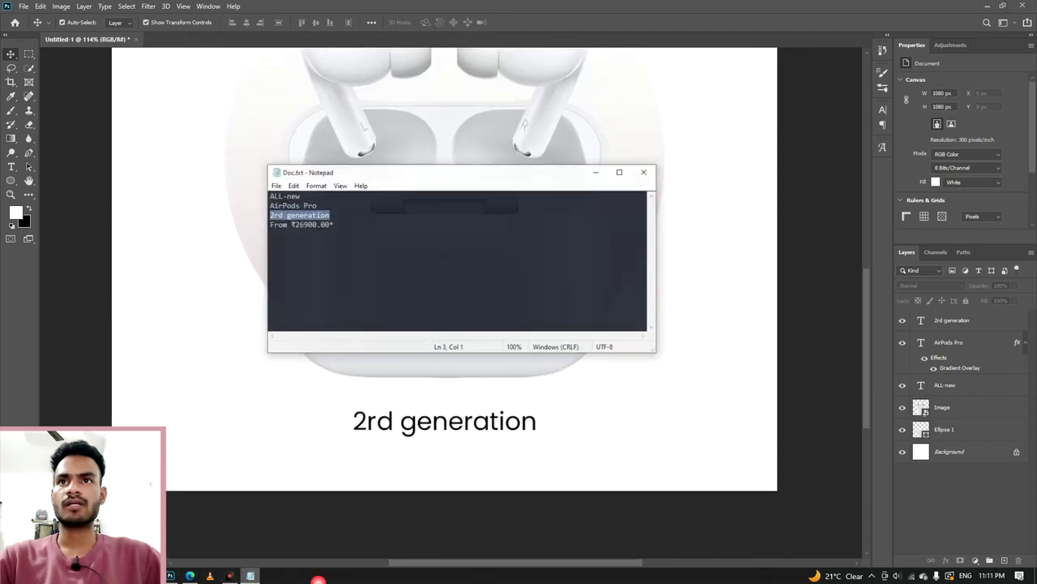
click(351, 216)
drag(351, 215, 281, 217)
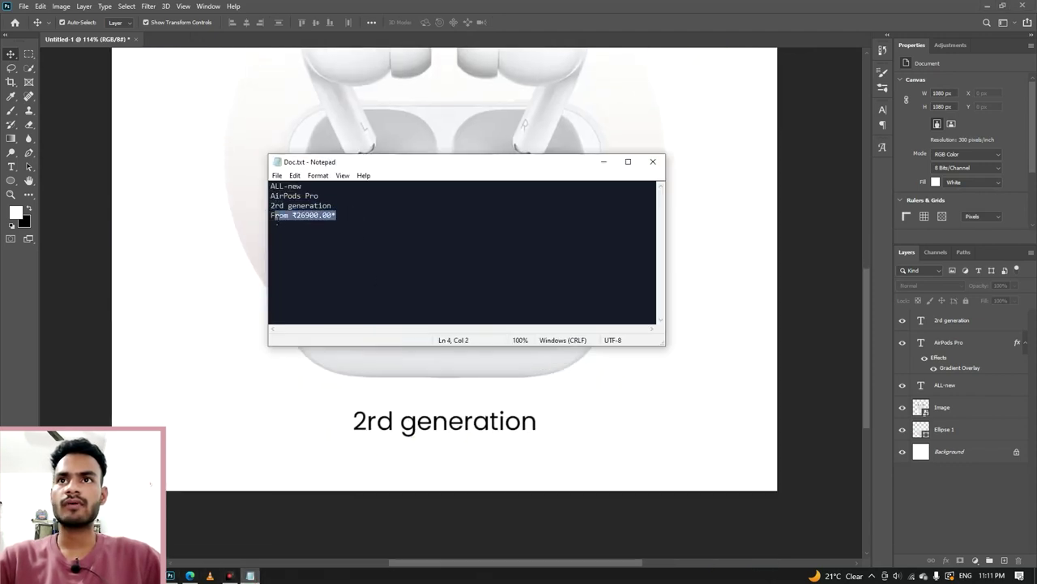
drag(271, 215, 344, 226)
right_click(316, 216)
click(349, 248)
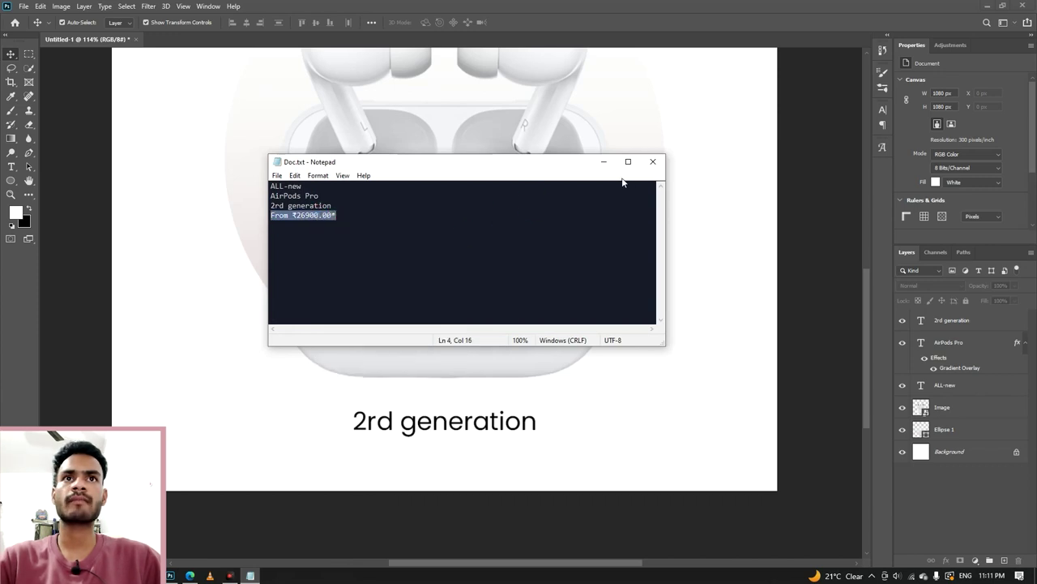
click(604, 161)
Step: Duplicate the '2rd generation' layer and replace its text with the price line
click(507, 427)
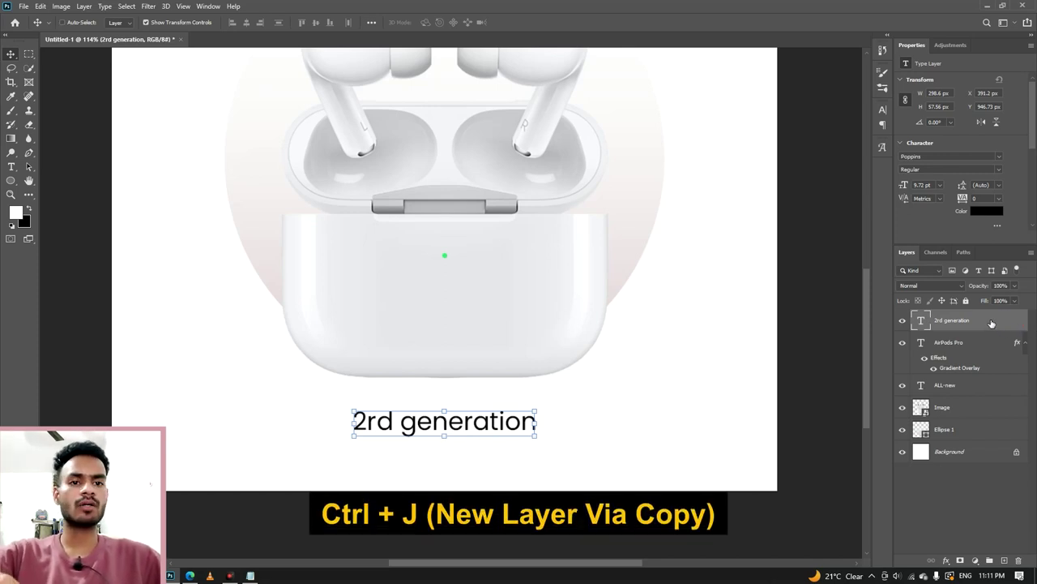
key(ctrl+j)
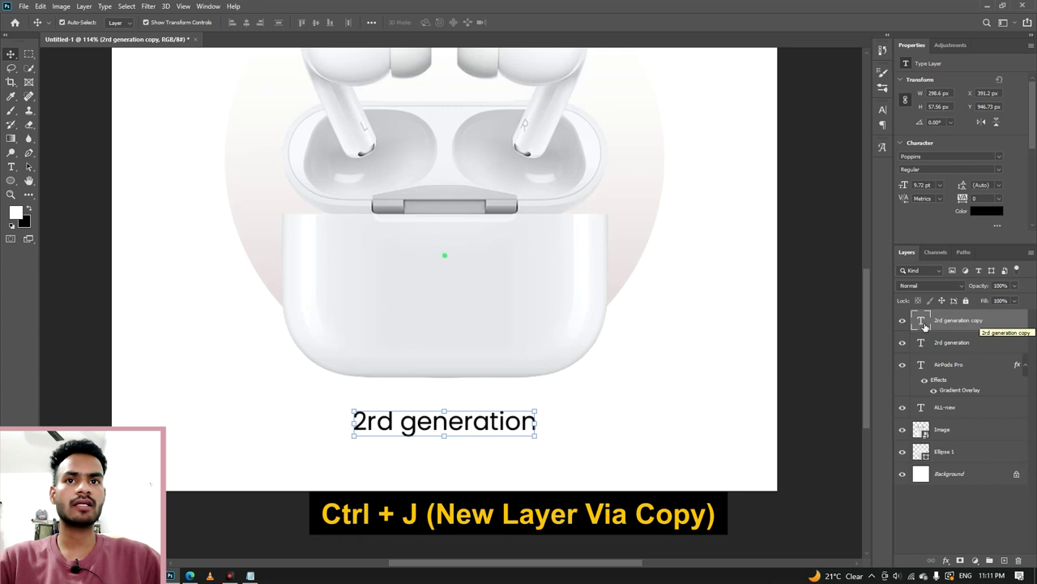
double_click(921, 321)
key(ctrl+v)
click(516, 22)
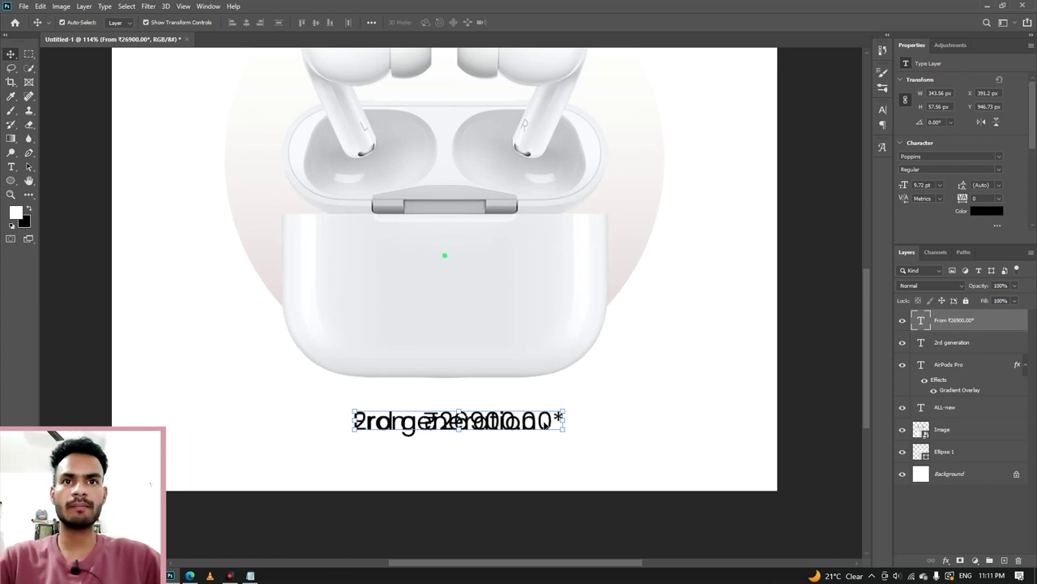
Step: Move the price line below '2rd generation', centre it horizontally, and shrink it to about 62%
key(shift+Down)
key(shift+Down)
key(shift+Down)
key(shift+Down)
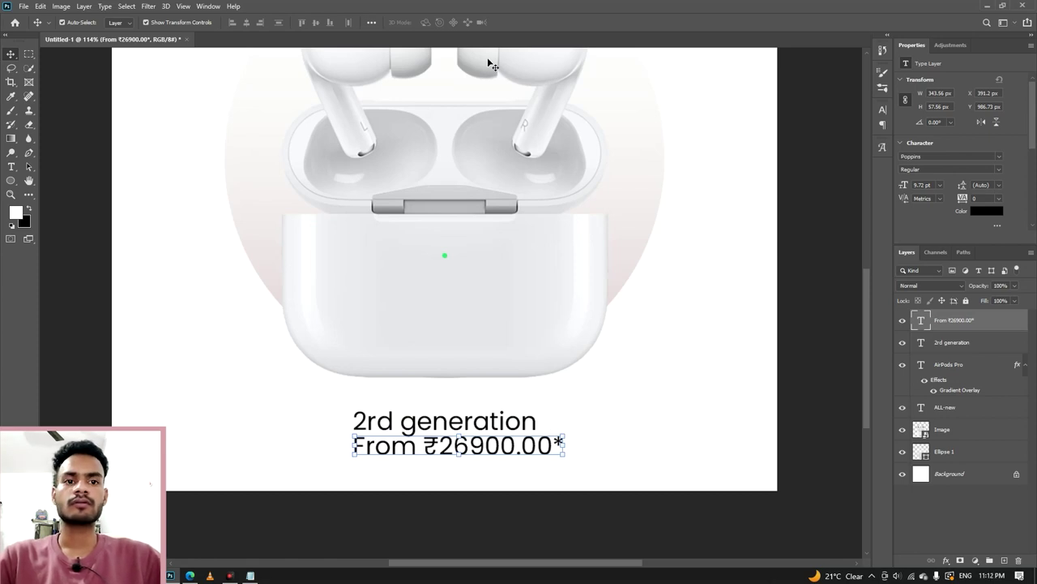
click(976, 478)
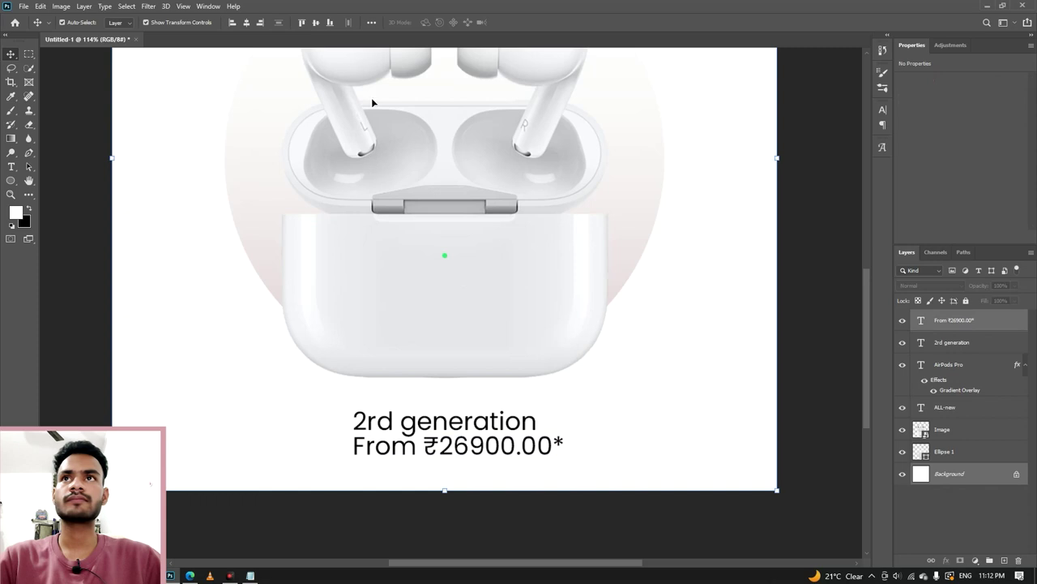
click(246, 23)
click(519, 447)
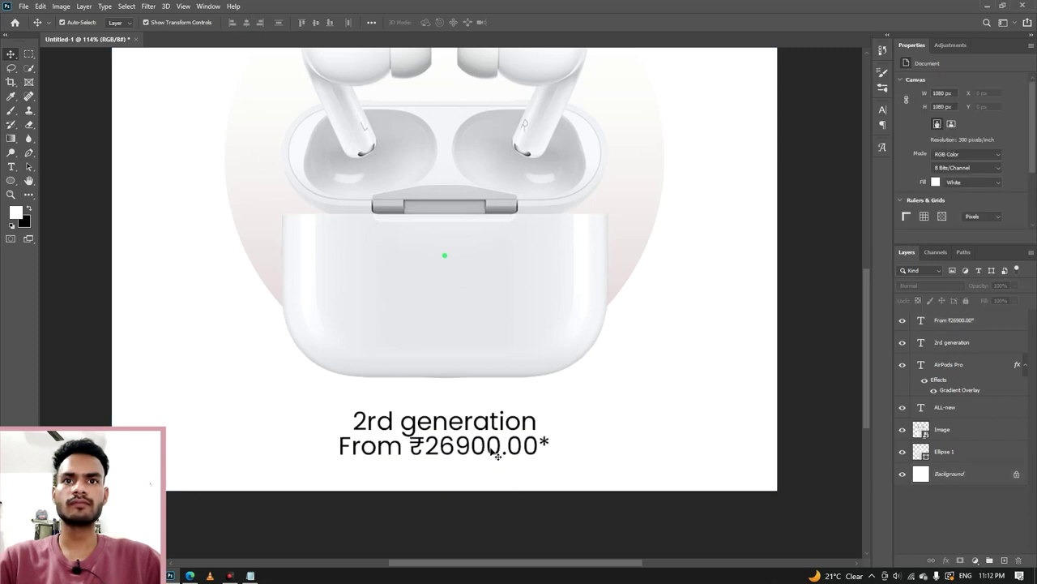
click(553, 449)
drag(554, 448, 478, 453)
click(537, 23)
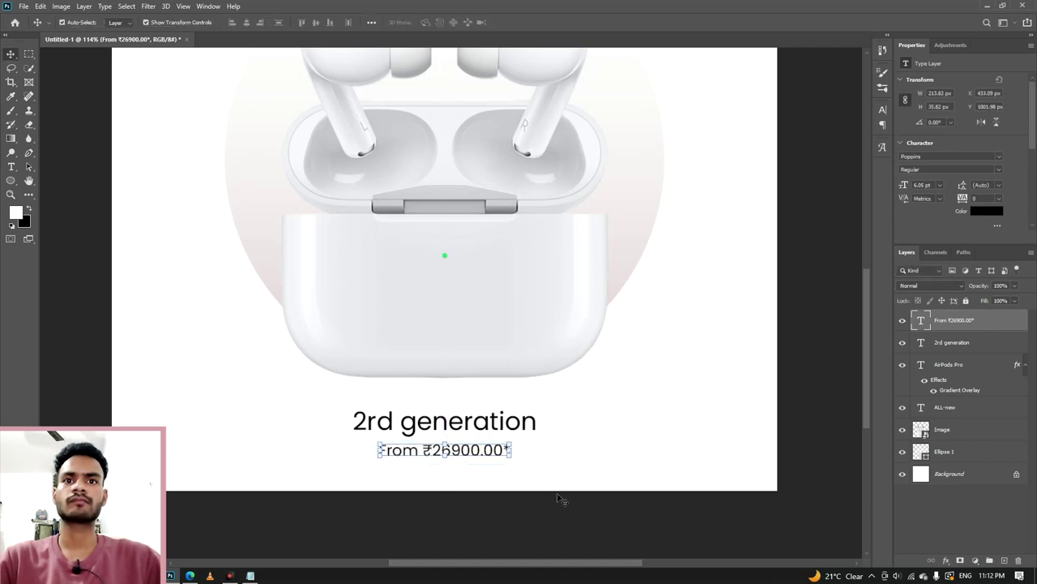
click(572, 525)
key(ctrl+0)
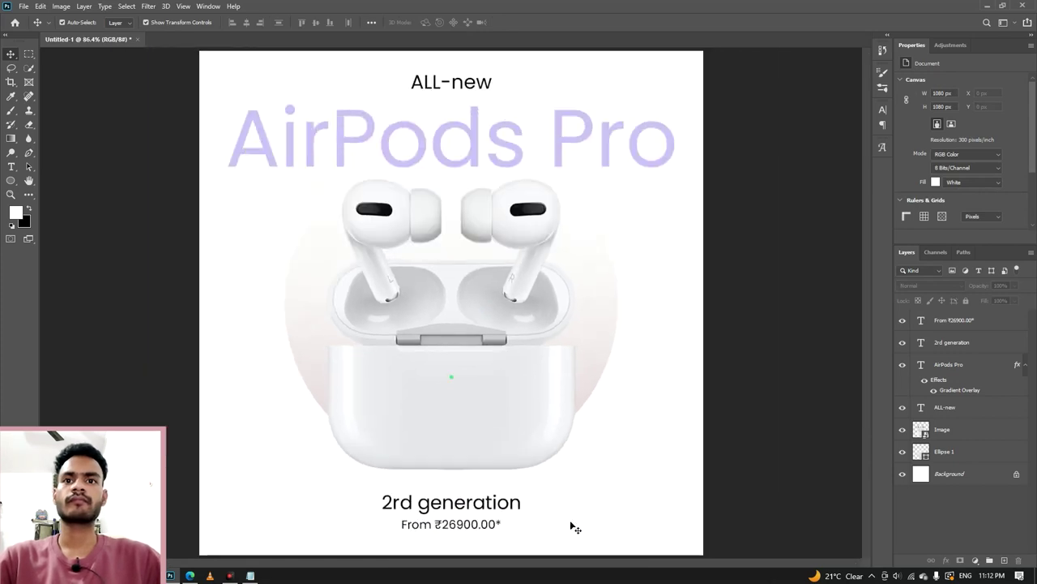
Step: Select the '2rd generation' line, nudge it, and begin enlarging it slightly above the price
scroll(470, 512, up, 3)
drag(463, 500, 466, 498)
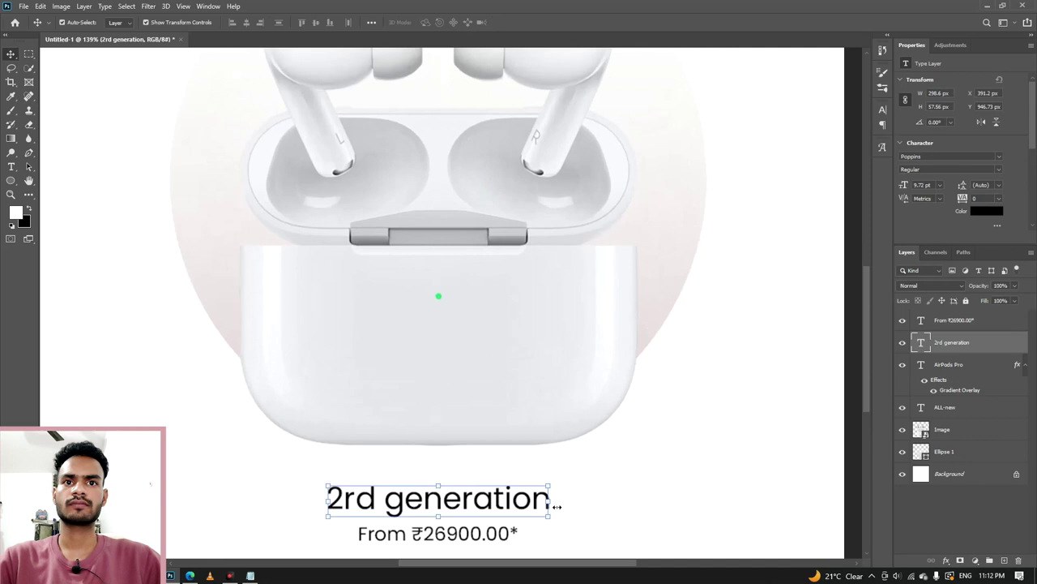
click(557, 506)
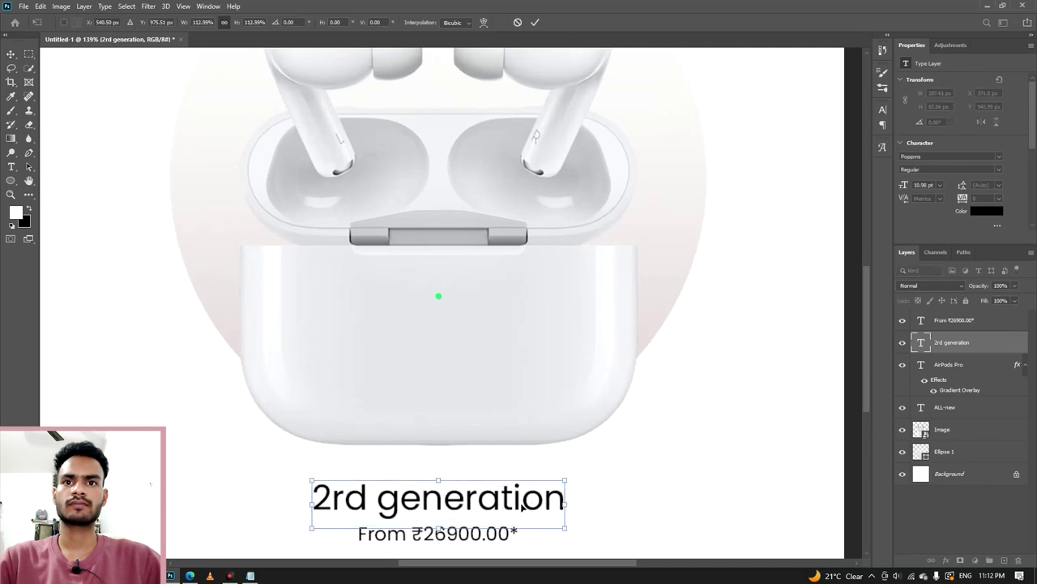